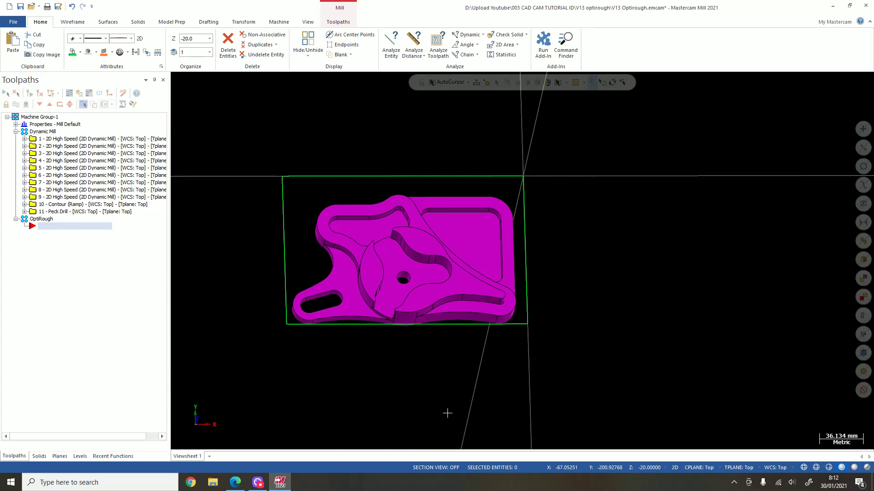
# Examine the solid part's pockets, slot and centre hole from a tilted view
pyautogui.scroll(-2, 334, 261)
pyautogui.scroll(1, 352, 260)
pyautogui.moveTo(396, 259); pyautogui.dragTo(396, 242, button='middle')
pyautogui.scroll(2, 396, 242)
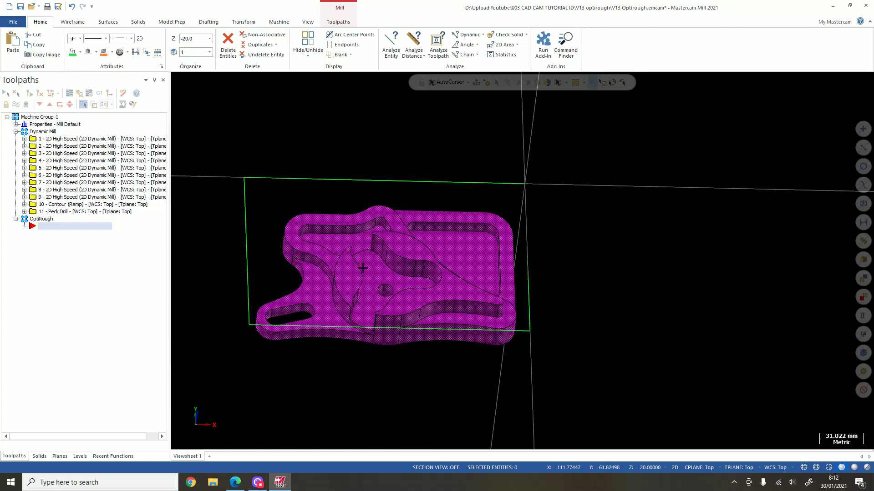
pyautogui.scroll(2, 386, 305)
pyautogui.scroll(-2, 385, 264)
pyautogui.moveTo(376, 255)
pyautogui.mouseDown(button='middle')
pyautogui.moveTo(370, 250)
pyautogui.moveTo(384, 269)
pyautogui.mouseUp(button='middle')
pyautogui.scroll(2, 384, 269)
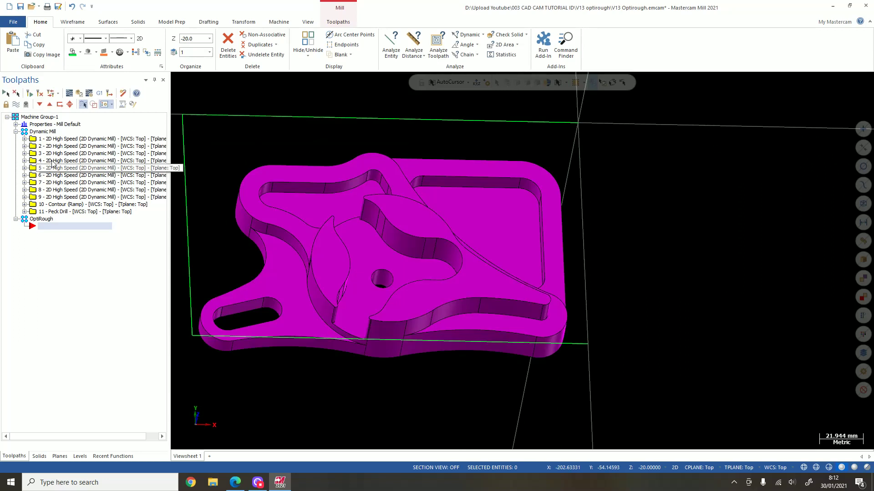
# Review the toolpaths of operations 1 to 10 in the Dynamic Mill group one at a time, ending with the slot's ramp contour
pyautogui.click(57, 140)
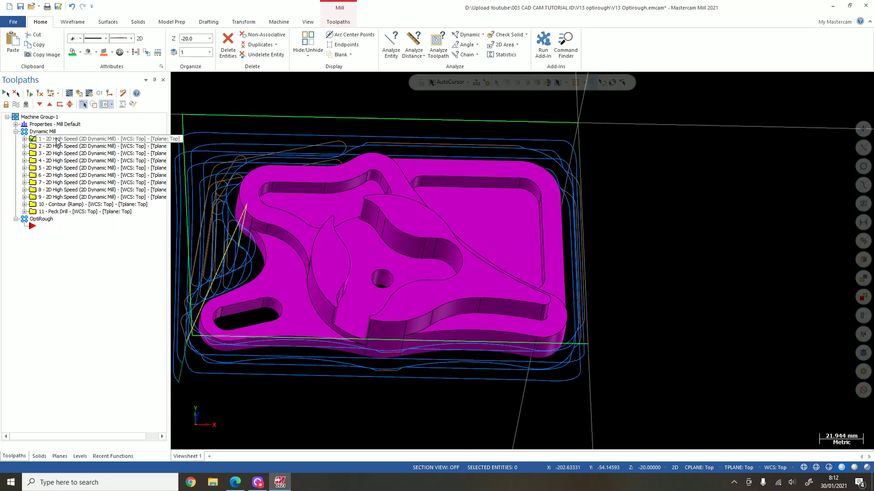
pyautogui.click(96, 147)
pyautogui.click(98, 153)
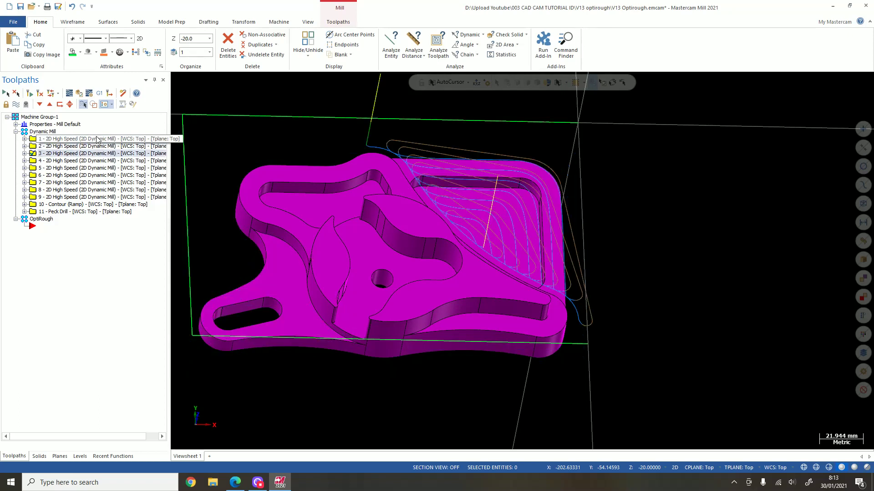
pyautogui.click(97, 139)
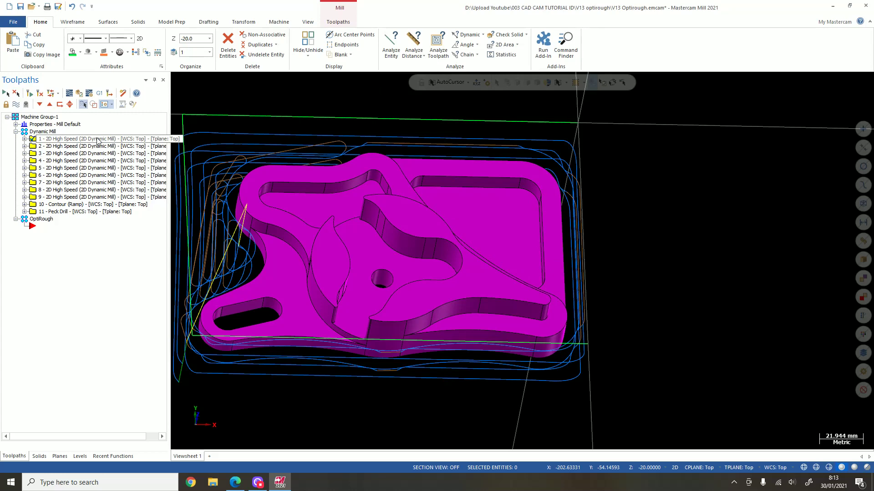
pyautogui.press('Down')
pyautogui.press('Down')
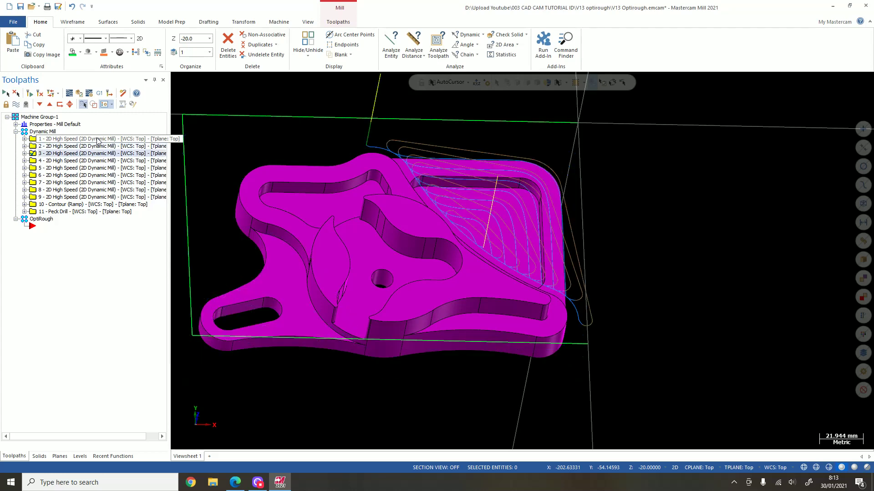
pyautogui.press('Down')
pyautogui.press('Down')
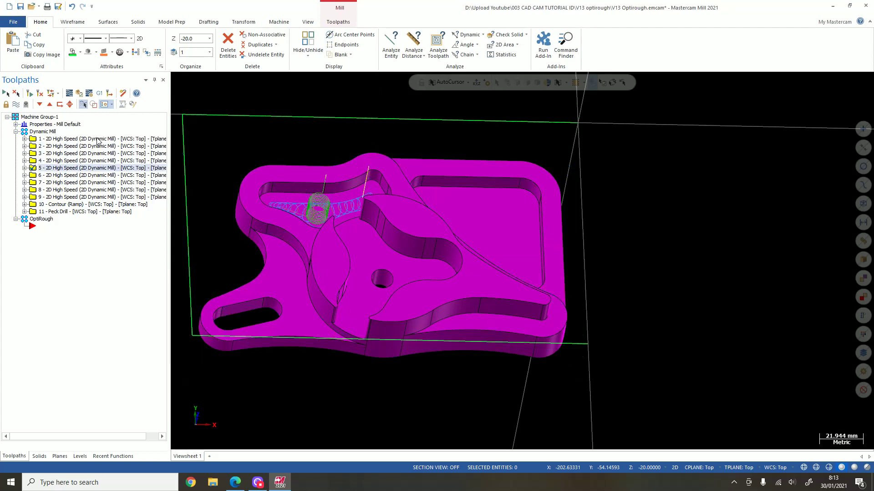
pyautogui.press('Down')
pyautogui.press('Down')
pyautogui.press('Down')
pyautogui.press('Down')
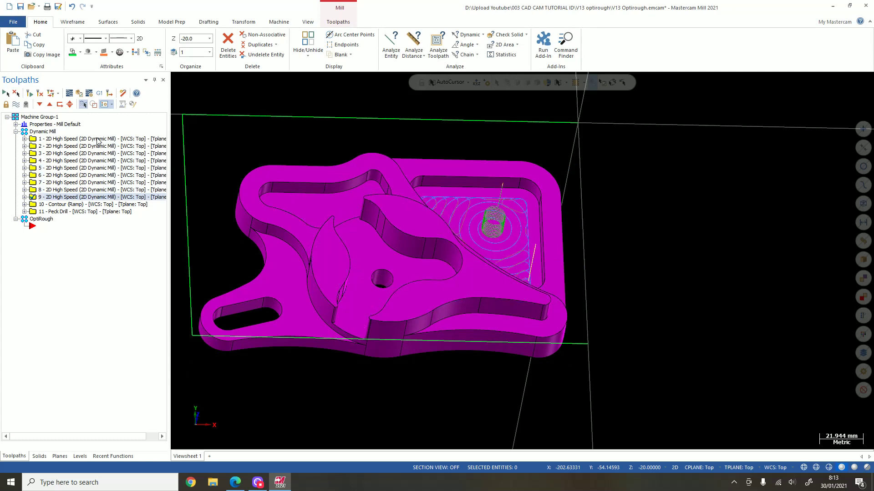
pyautogui.press('Down')
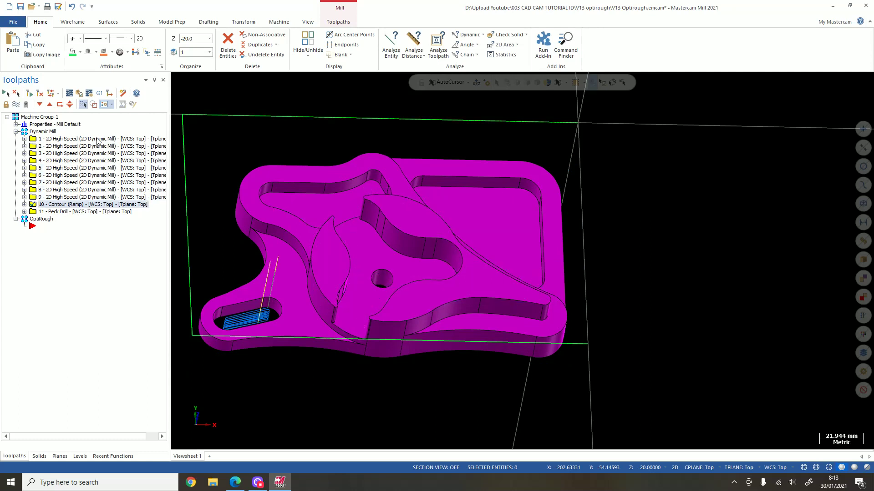
pyautogui.scroll(3, 304, 306)
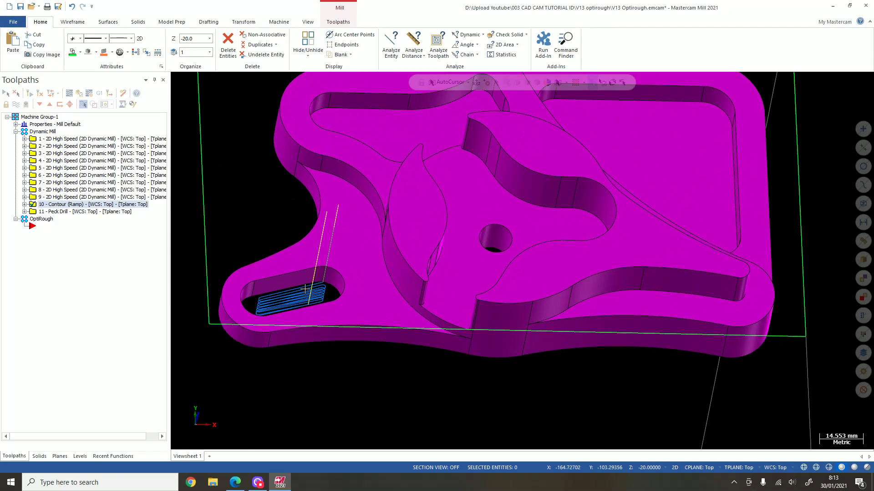
pyautogui.moveTo(323, 285); pyautogui.dragTo(195, 260, button='middle')
# Display the Peck Drill toolpath of operation 11 and examine it at the centre hole
pyautogui.click(94, 213)
pyautogui.scroll(-2, 438, 331)
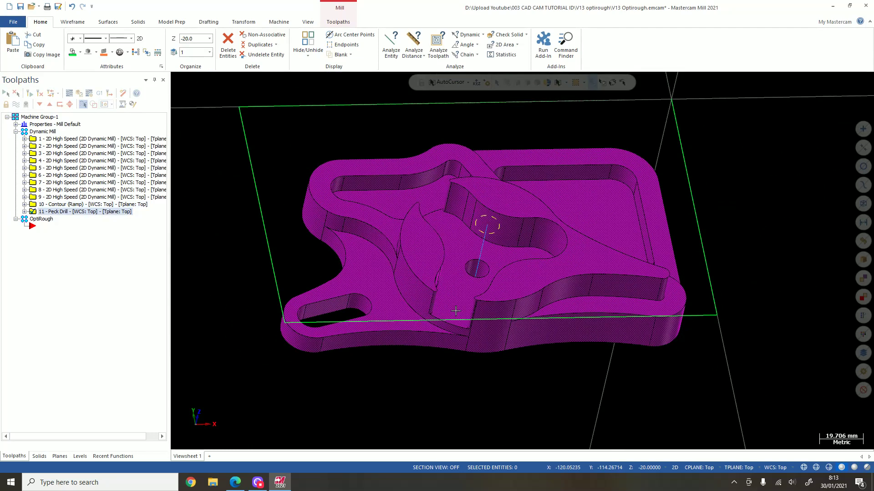
pyautogui.moveTo(456, 308); pyautogui.dragTo(539, 283, button='middle')
pyautogui.scroll(3, 531, 284)
pyautogui.scroll(3, 514, 273)
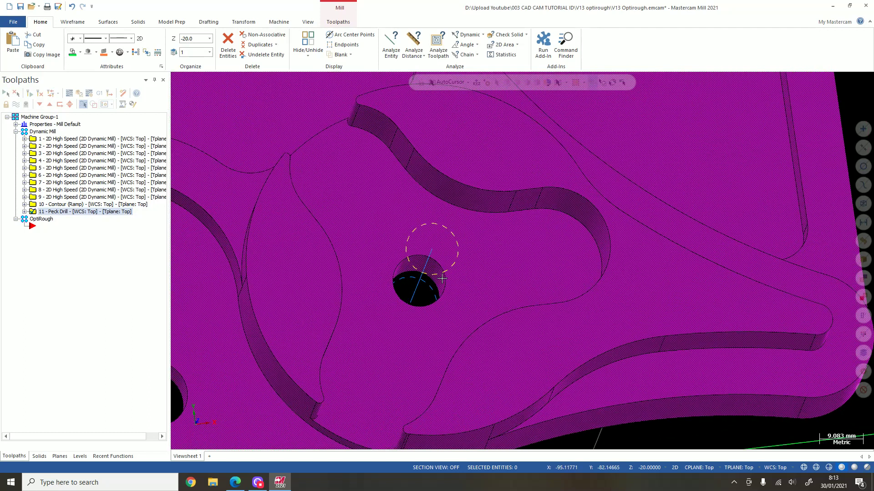
pyautogui.scroll(-6, 441, 278)
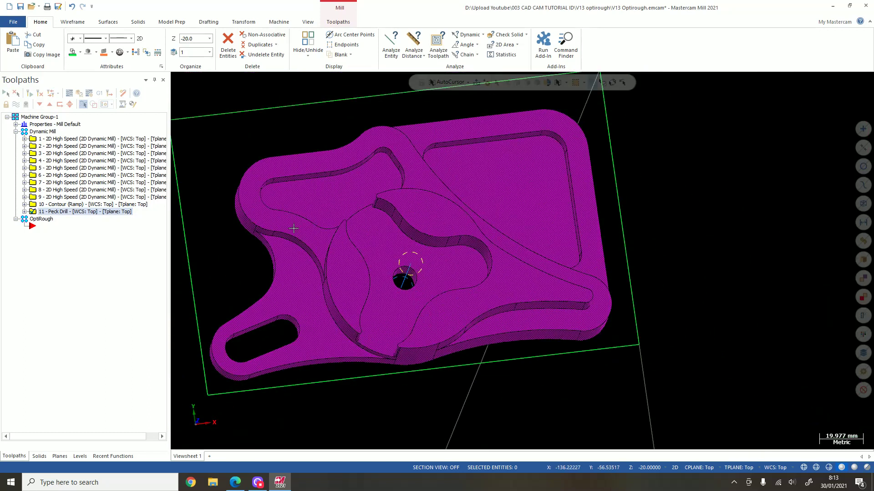
# Select all operations in the Dynamic Mill group and open them for verification in a maximized simulator window
pyautogui.click(55, 140)
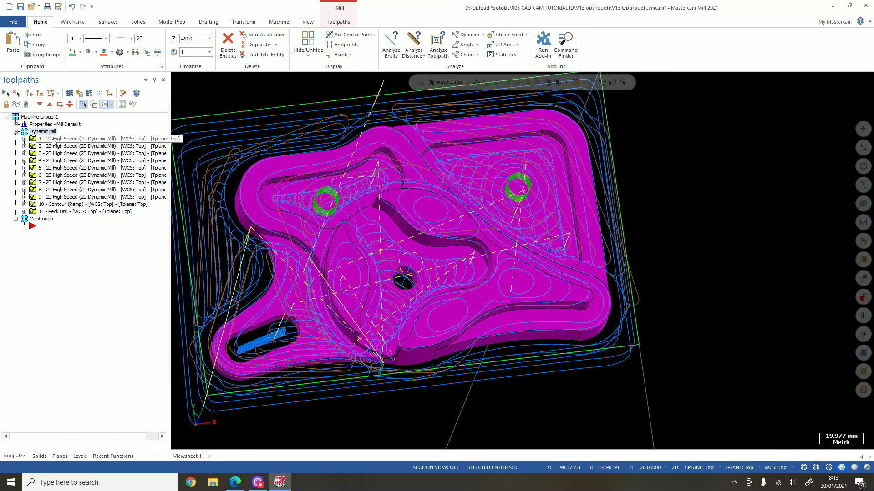
pyautogui.click(82, 205)
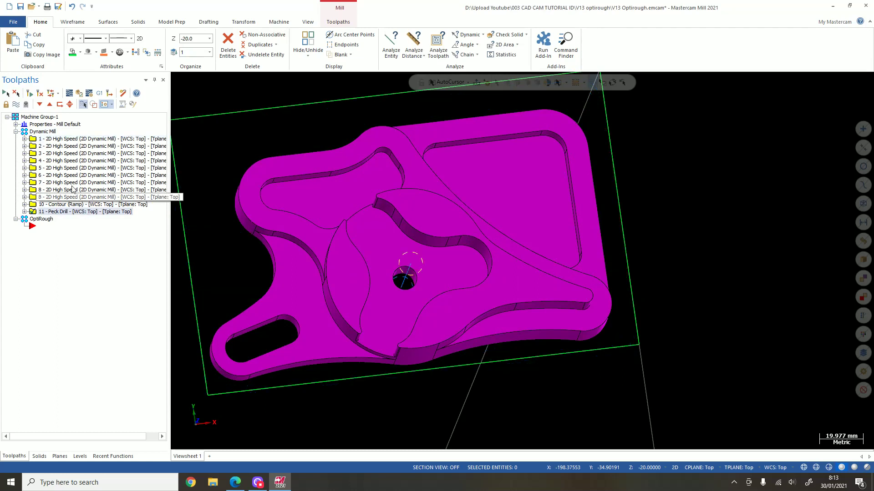
pyautogui.click(43, 132)
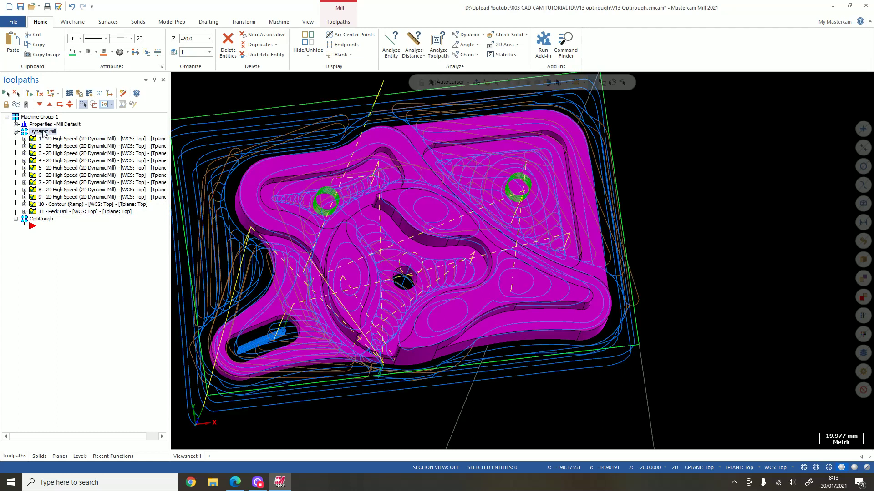
pyautogui.click(81, 95)
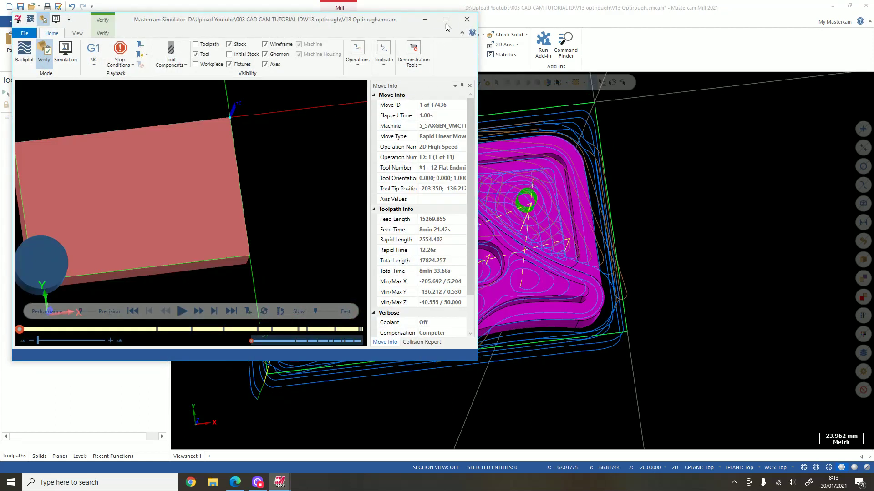
pyautogui.click(446, 19)
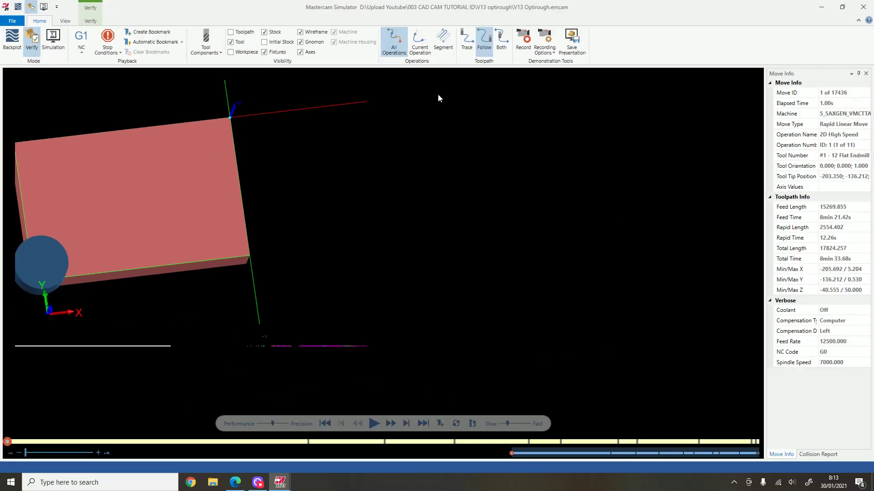
# Play the verification of the Dynamic Mill operations and raise the simulation speed slightly
pyautogui.scroll(2, 405, 288)
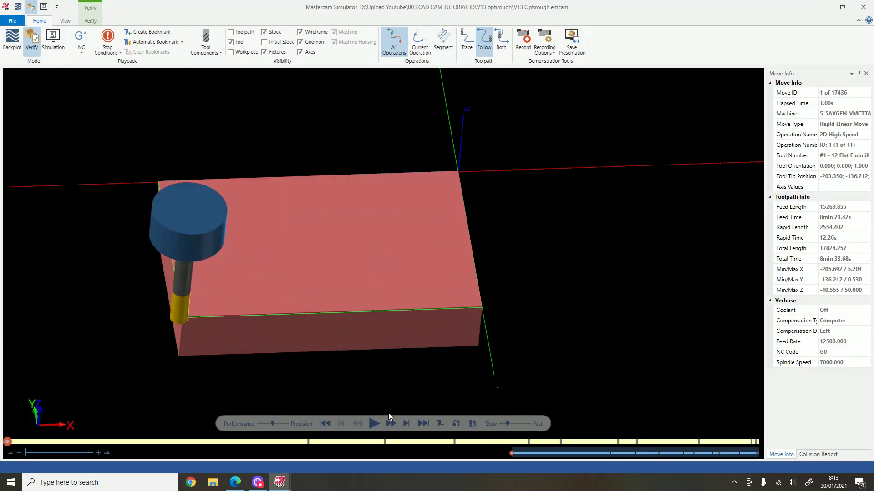
pyautogui.click(374, 423)
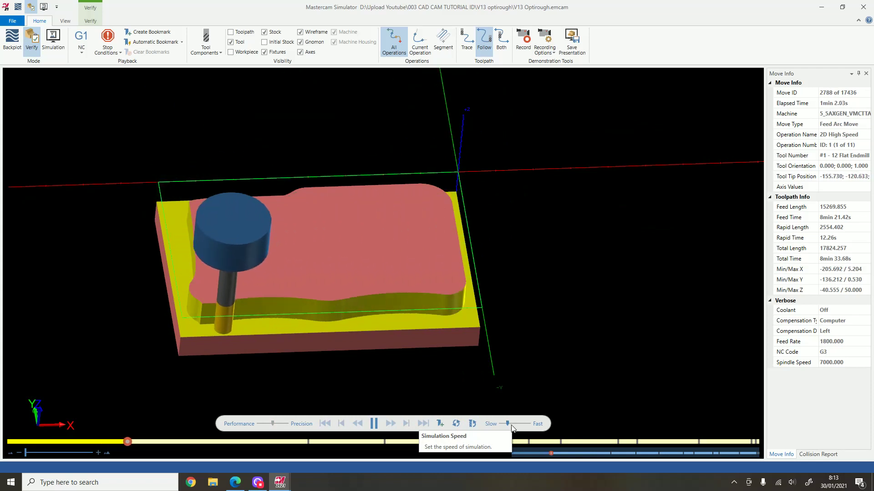
pyautogui.click(512, 423)
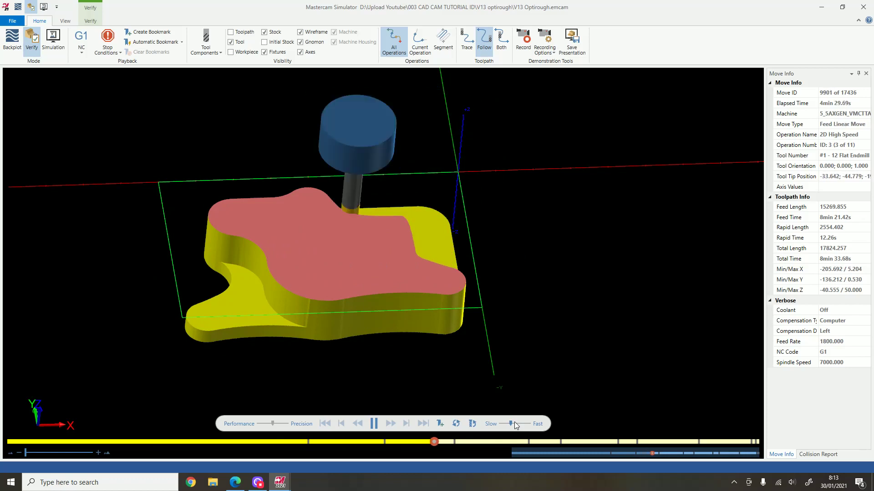
# Watch the remaining cuts and inspect the machined stock's pockets, slot and drilled hole from several angles
pyautogui.moveTo(588, 303); pyautogui.dragTo(406, 269, button='middle')
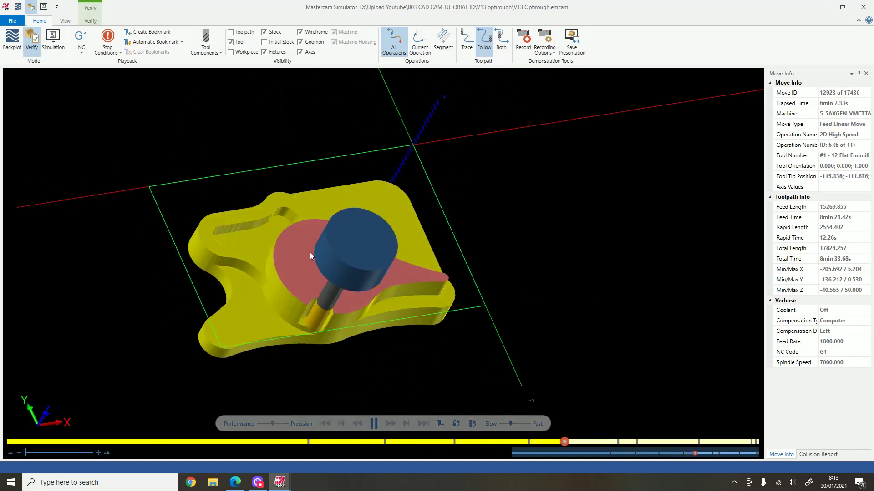
pyautogui.scroll(3, 279, 236)
pyautogui.moveTo(338, 267); pyautogui.dragTo(354, 274, button='middle')
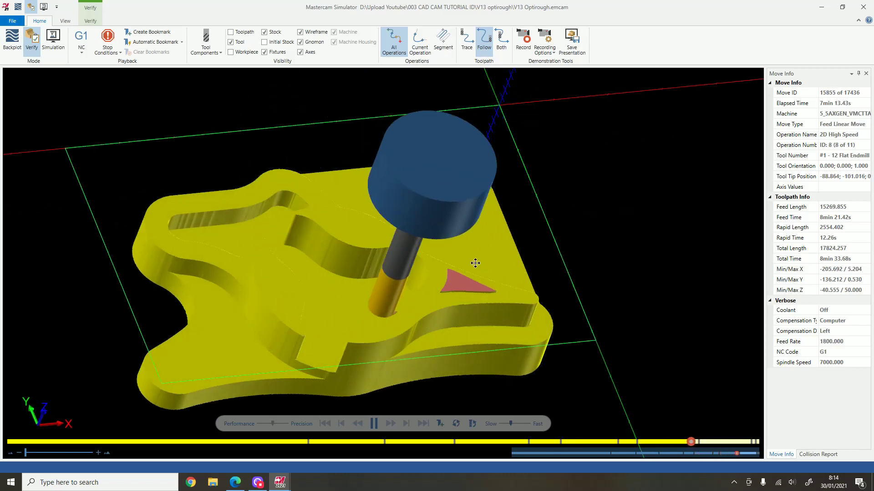
pyautogui.moveTo(474, 263); pyautogui.dragTo(505, 233, button='middle')
pyautogui.scroll(-5, 490, 212)
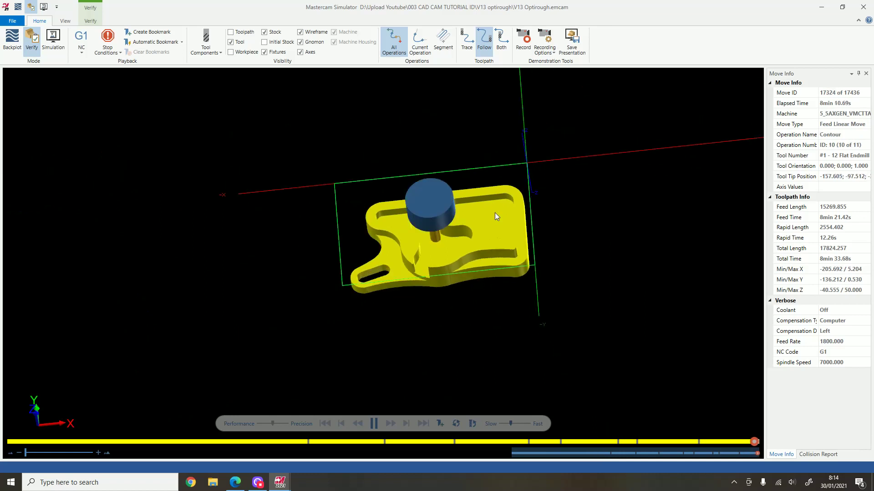
pyautogui.scroll(5, 371, 262)
pyautogui.moveTo(376, 260); pyautogui.dragTo(562, 206, button='middle')
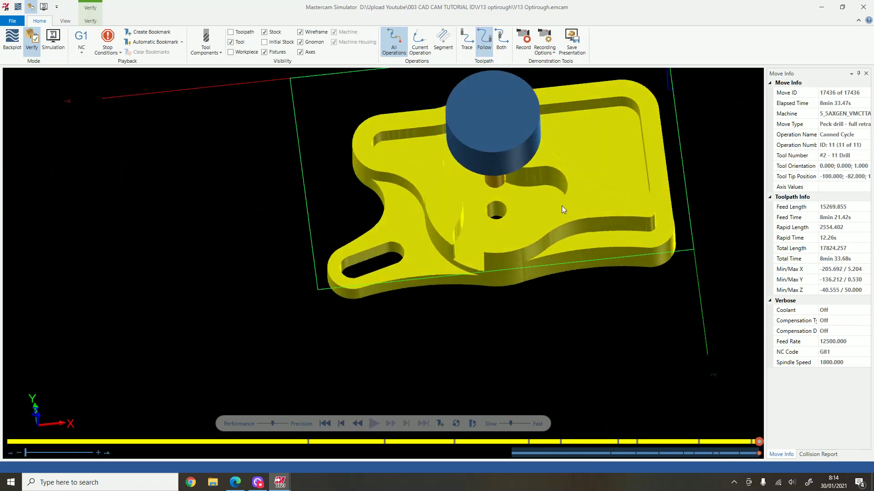
pyautogui.scroll(3, 361, 247)
pyautogui.scroll(-5, 454, 211)
pyautogui.moveTo(454, 211); pyautogui.dragTo(428, 207, button='middle')
pyautogui.scroll(3, 420, 203)
pyautogui.scroll(-2, 428, 207)
# Minimize the simulator and make the insertion point in the OptiRough group active for a new operation
pyautogui.click(822, 7)
pyautogui.scroll(-2, 345, 211)
pyautogui.moveTo(345, 211); pyautogui.dragTo(291, 200, button='middle')
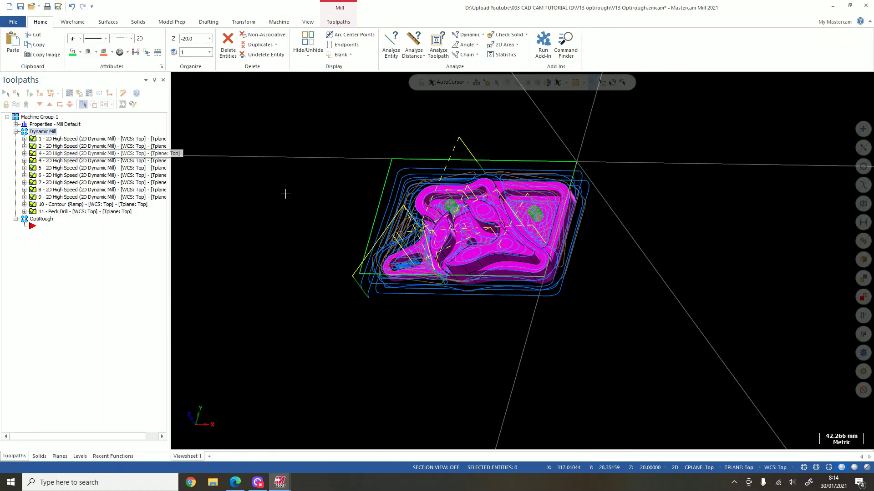
pyautogui.click(65, 141)
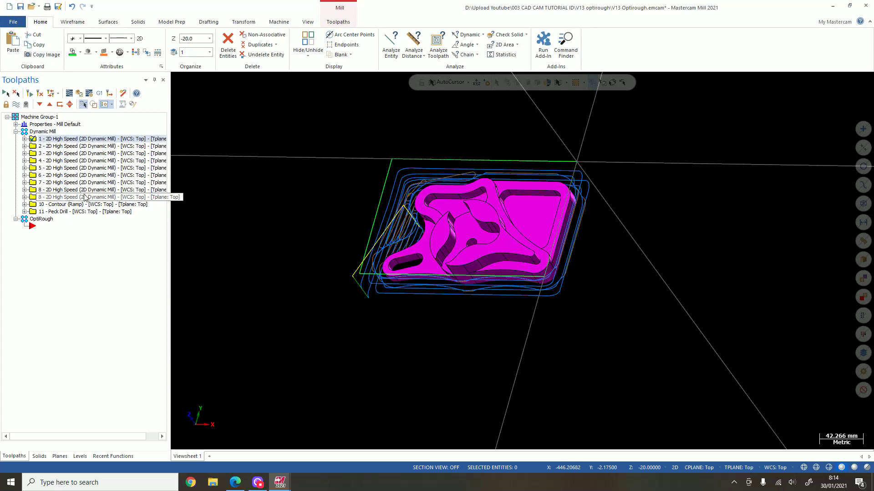
pyautogui.click(63, 197)
pyautogui.click(47, 228)
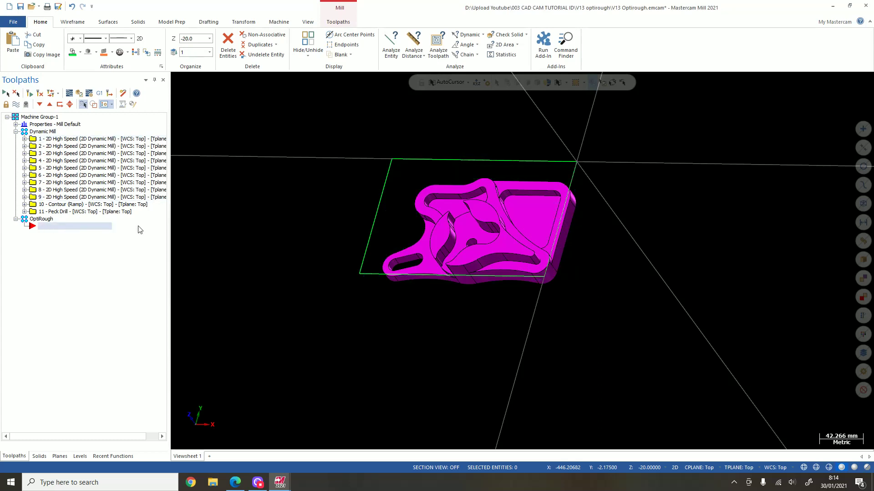
# Create a 3D OptiRough toolpath and set the machining geometry's wall stock and floor stock to 0.2
pyautogui.scroll(-2, 287, 219)
pyautogui.scroll(3, 286, 218)
pyautogui.moveTo(425, 215)
pyautogui.mouseDown(button='middle')
pyautogui.moveTo(357, 204)
pyautogui.moveTo(381, 206)
pyautogui.moveTo(366, 225)
pyautogui.moveTo(245, 167)
pyautogui.mouseUp(button='middle')
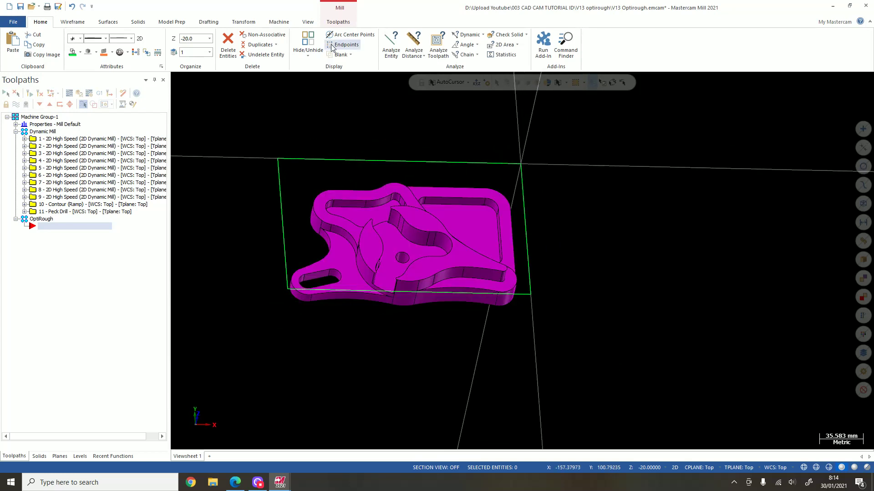
pyautogui.click(338, 23)
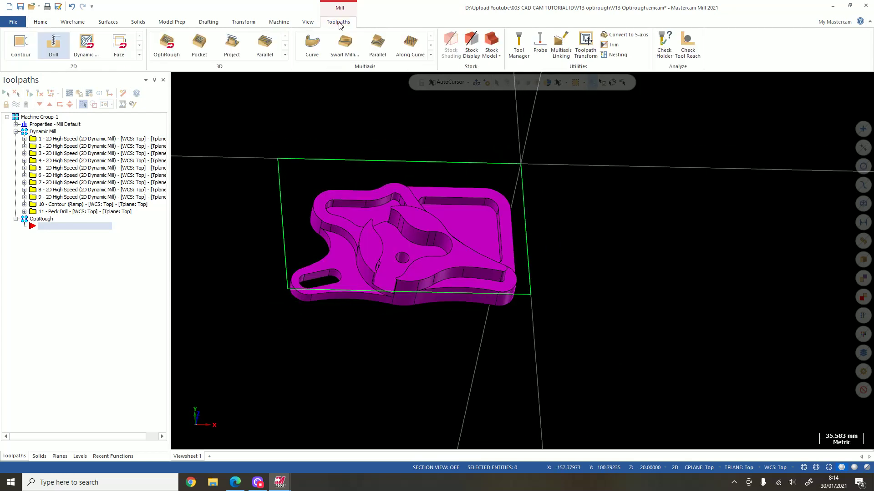
pyautogui.click(172, 49)
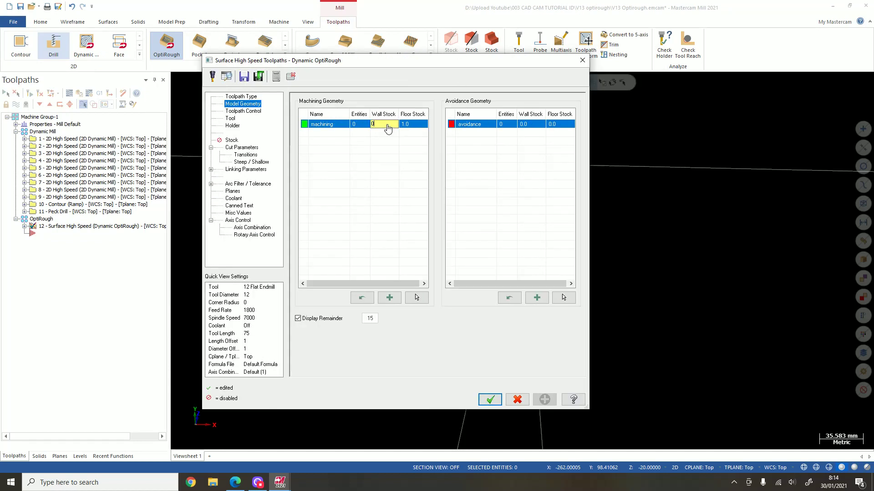
pyautogui.press('Return')
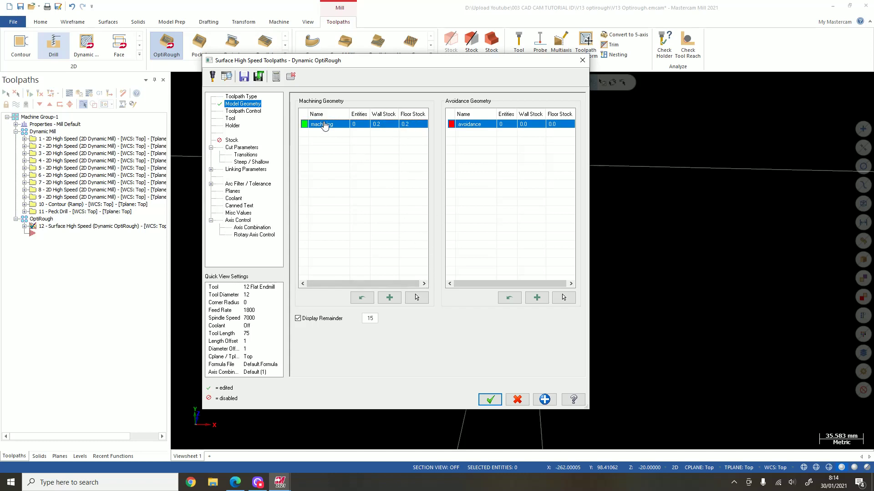
# Start picking the machining geometry and select the entire solid part using body selection
pyautogui.click(423, 298)
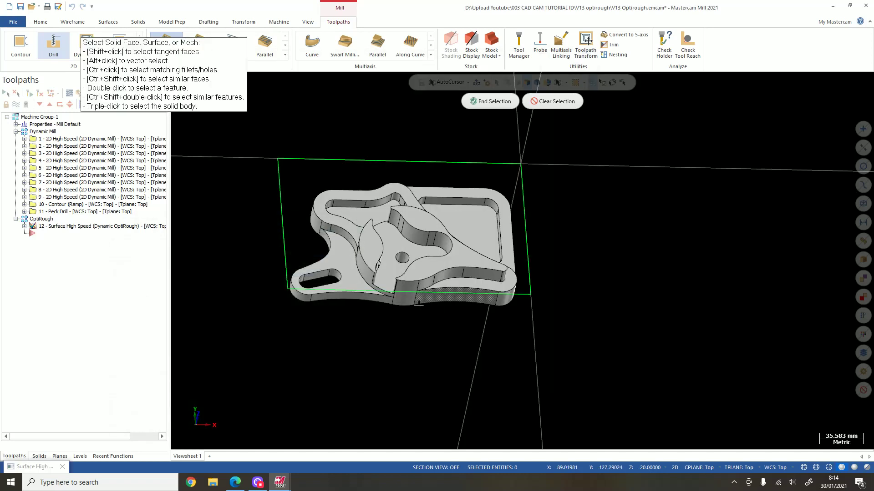
pyautogui.scroll(3, 406, 264)
pyautogui.scroll(-2, 407, 264)
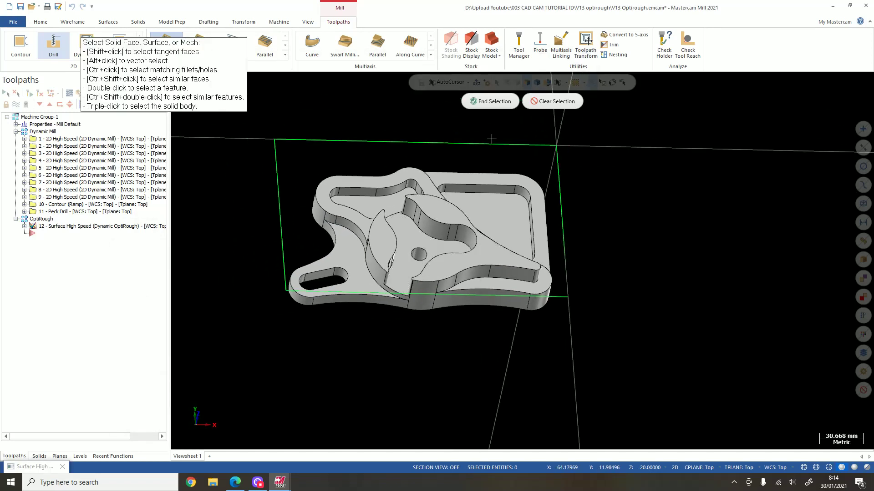
pyautogui.click(513, 228)
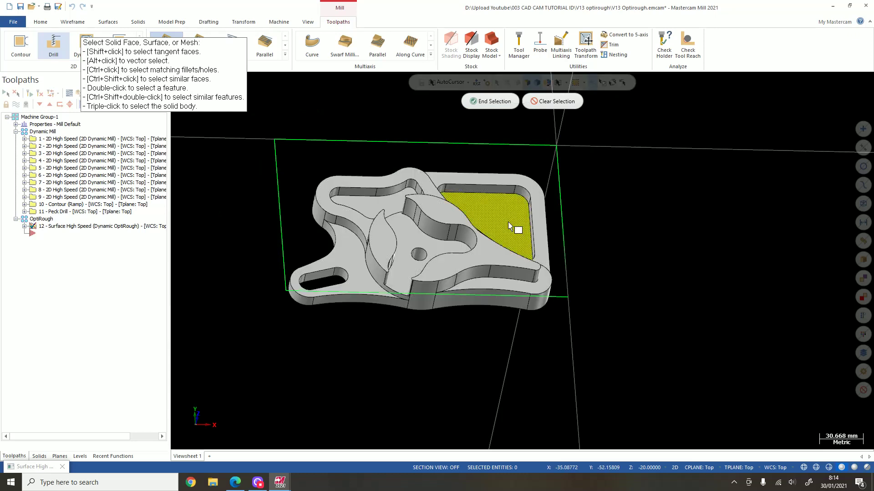
pyautogui.click(537, 85)
pyautogui.click(501, 244)
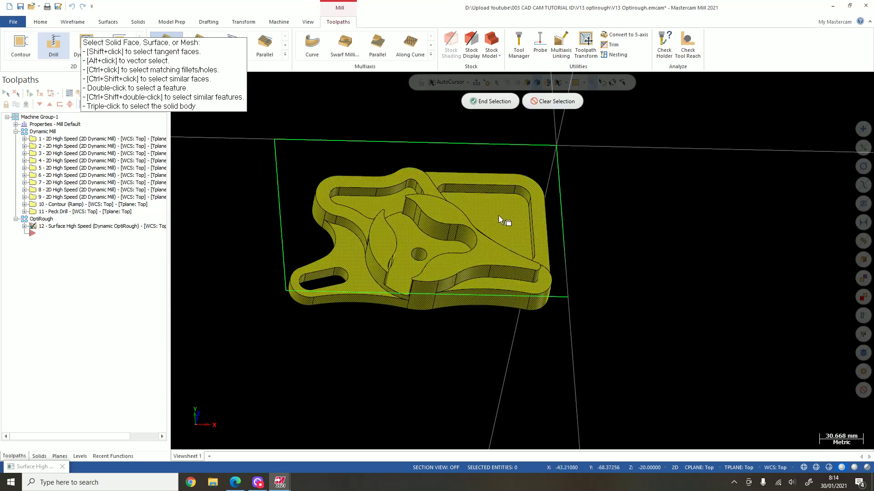
# Deselect the body, try selecting the whole solid directly from one of its faces, and deselect it again
pyautogui.scroll(3, 541, 70)
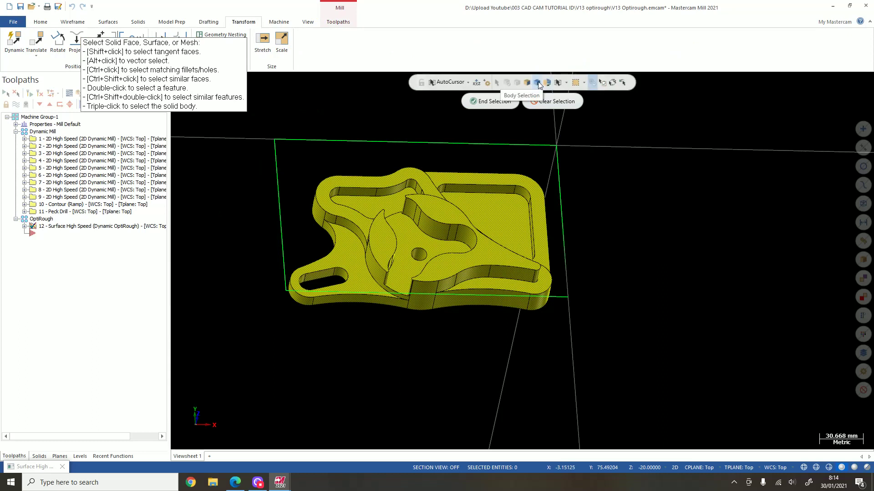
pyautogui.click(519, 222)
pyautogui.click(509, 217)
pyautogui.moveTo(531, 124); pyautogui.dragTo(507, 183, button='middle')
pyautogui.click(512, 217)
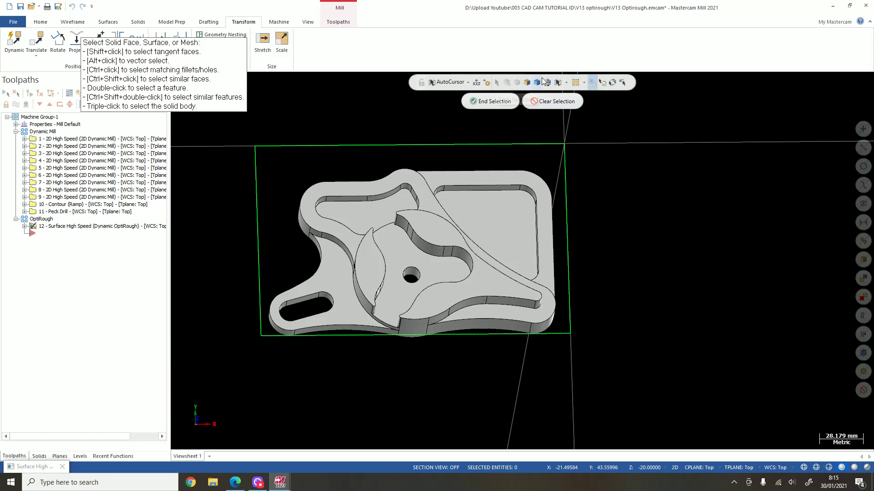
pyautogui.tripleClick(496, 224)
pyautogui.moveTo(495, 224)
pyautogui.mouseDown(button='middle')
pyautogui.moveTo(496, 212)
pyautogui.moveTo(507, 220)
pyautogui.mouseUp(button='middle')
pyautogui.scroll(-1, 496, 212)
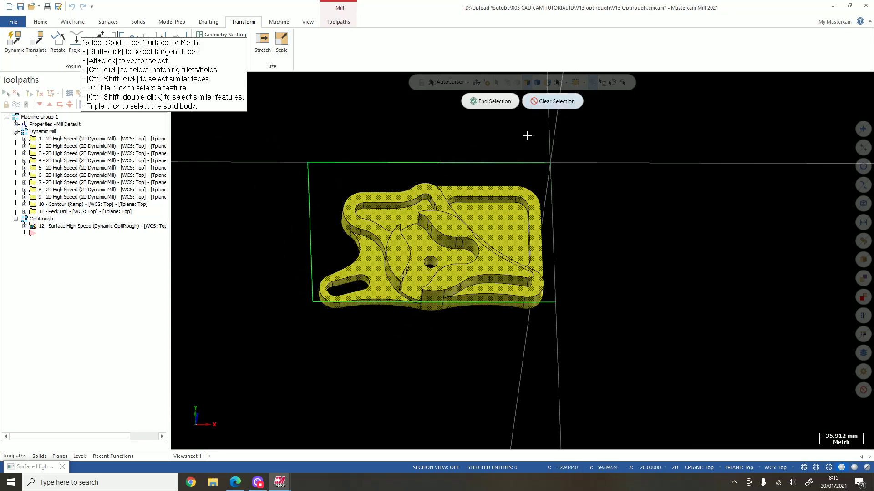
pyautogui.click(506, 217)
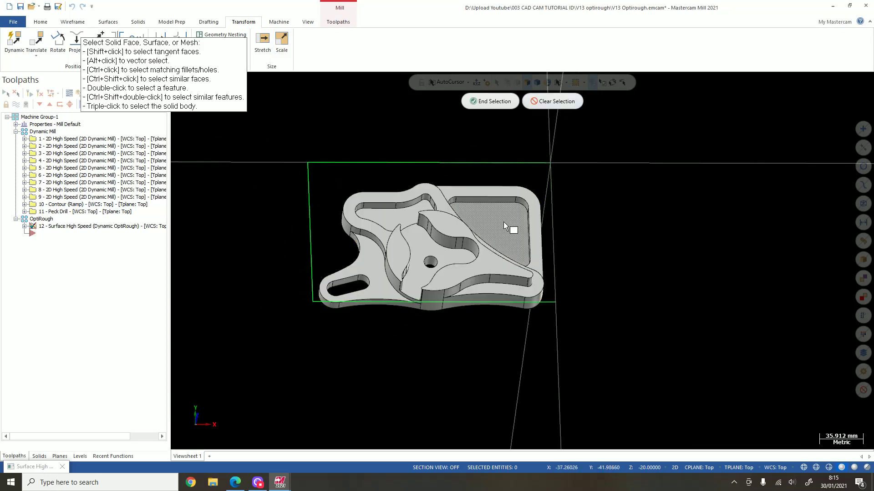
# Window-select the whole part and accept it as the machining geometry
pyautogui.moveTo(292, 116); pyautogui.dragTo(566, 326)
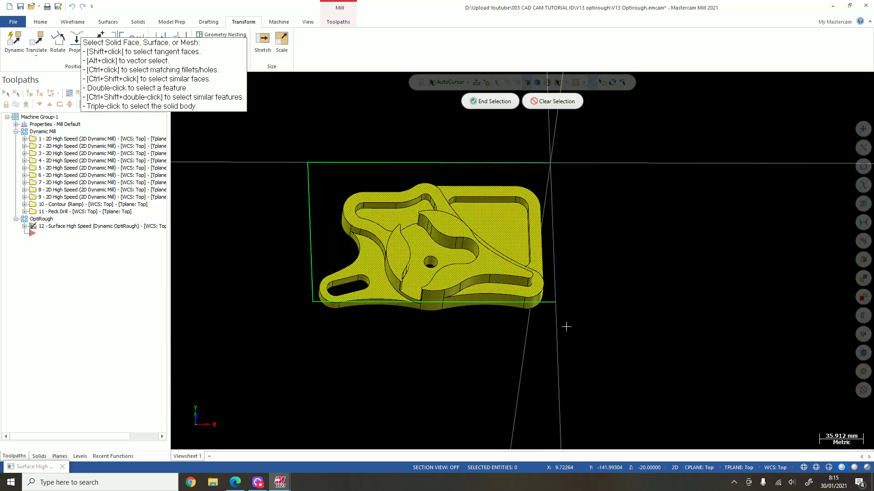
pyautogui.moveTo(544, 335); pyautogui.dragTo(516, 362, button='middle')
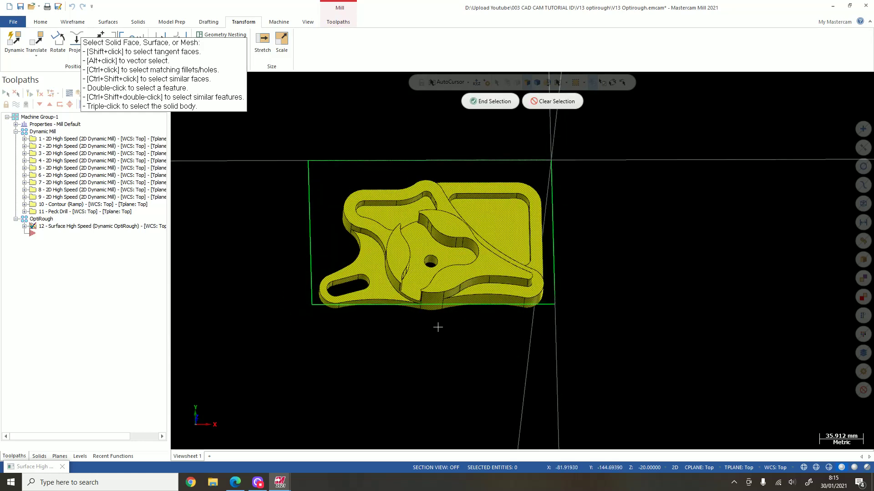
pyautogui.scroll(2, 383, 328)
pyautogui.scroll(-3, 394, 380)
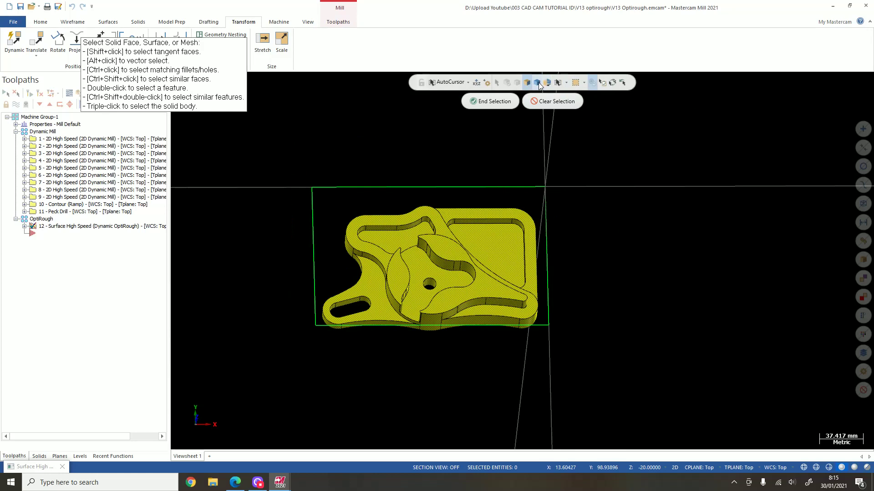
pyautogui.scroll(2, 505, 294)
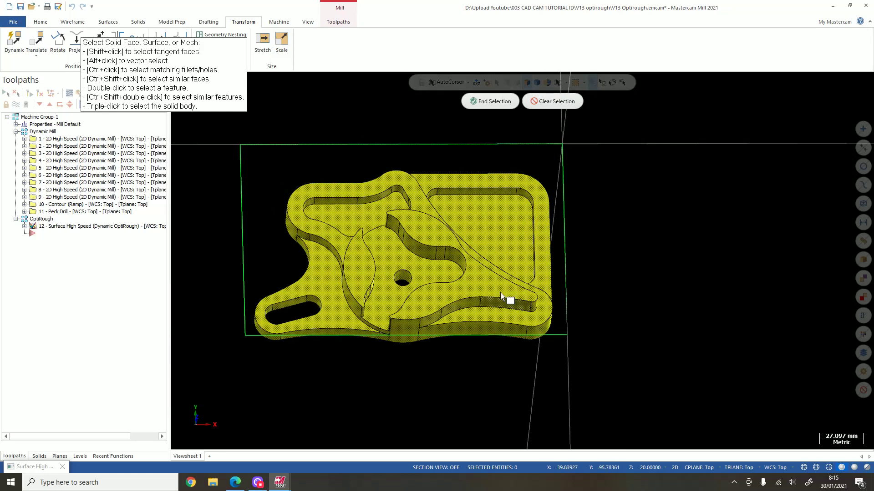
pyautogui.scroll(-2, 491, 234)
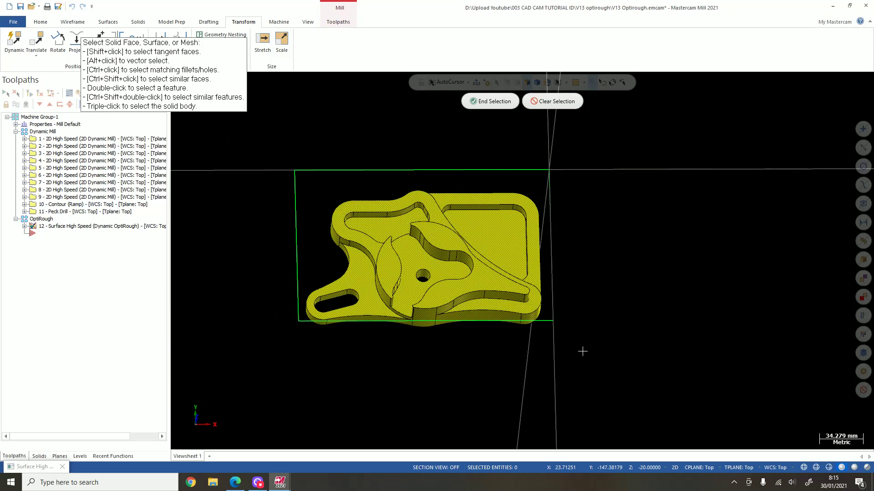
pyautogui.press('Return')
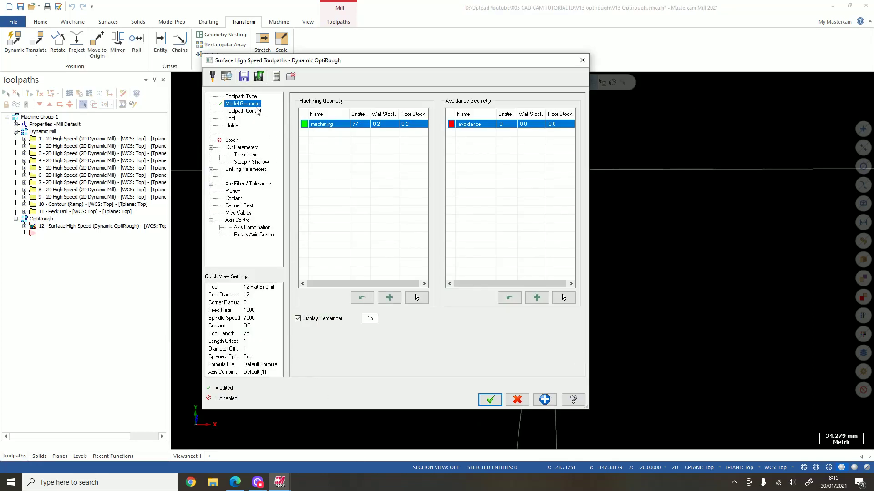
# Chain the rectangle around the part as the containment boundary for the toolpath
pyautogui.click(258, 111)
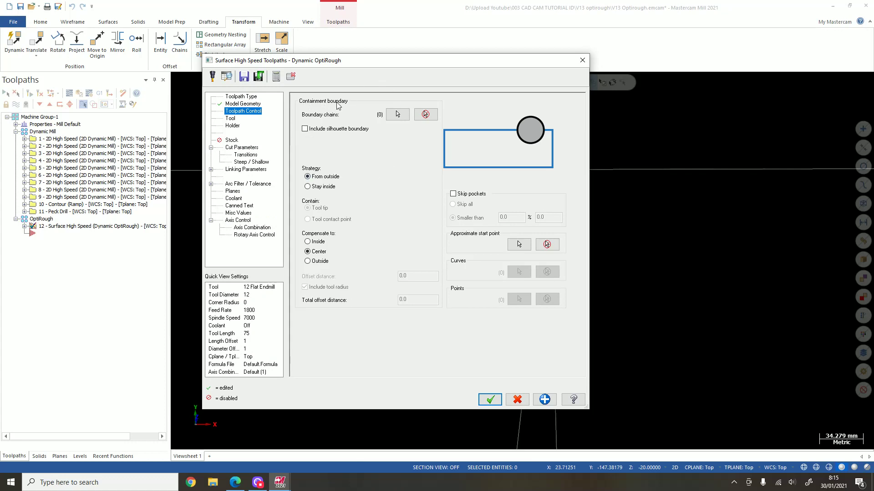
pyautogui.moveTo(398, 64); pyautogui.dragTo(389, 78)
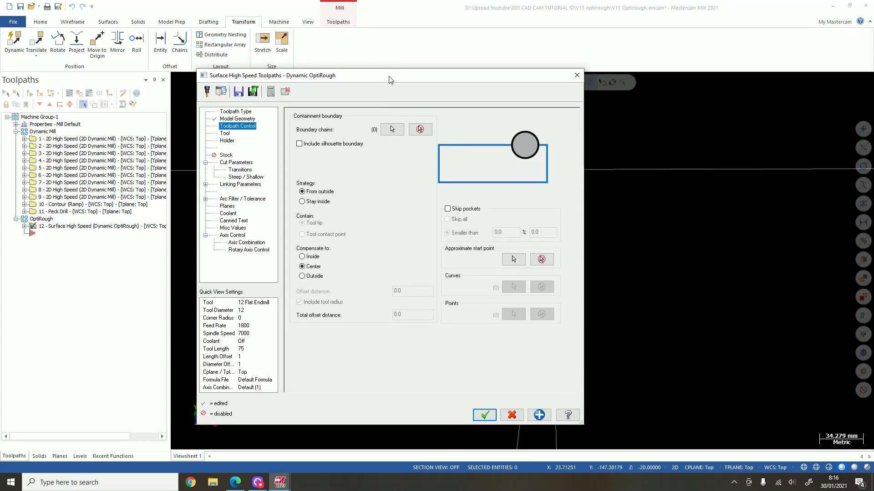
pyautogui.click(397, 129)
pyautogui.click(322, 172)
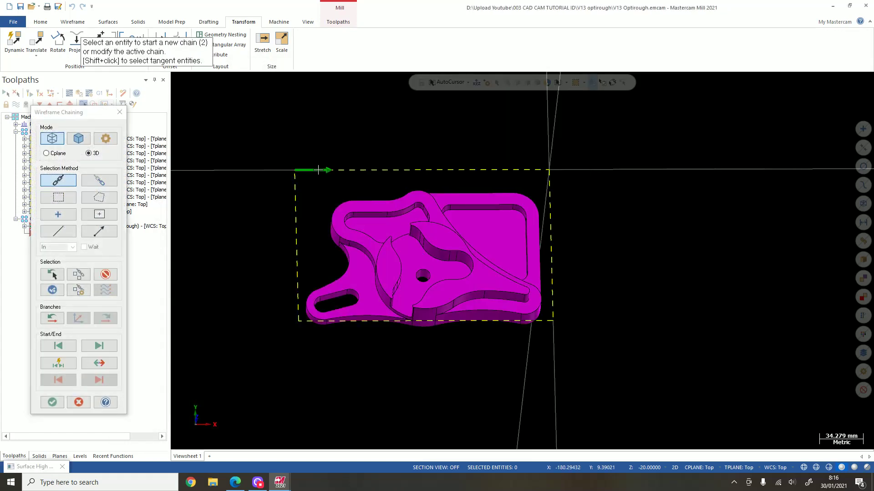
pyautogui.scroll(3, 382, 172)
pyautogui.moveTo(439, 185)
pyautogui.mouseDown(button='middle')
pyautogui.moveTo(456, 164)
pyautogui.moveTo(538, 182)
pyautogui.moveTo(520, 166)
pyautogui.moveTo(434, 175)
pyautogui.mouseUp(button='middle')
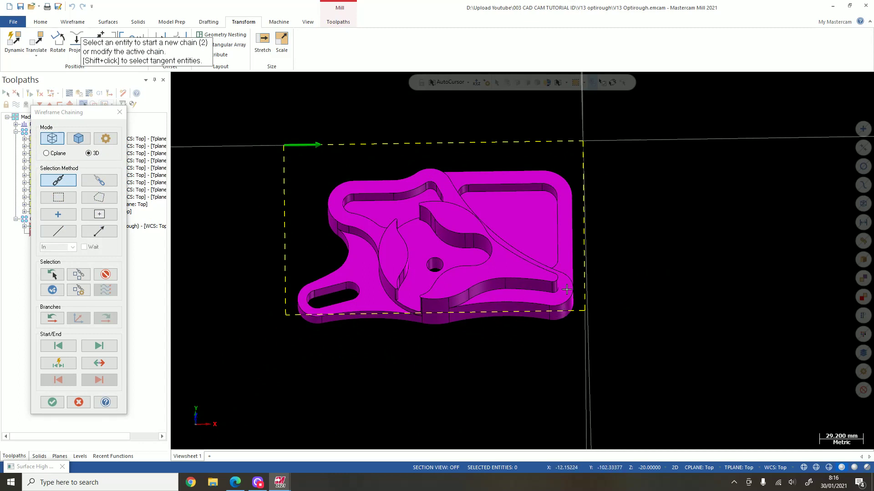
pyautogui.moveTo(503, 129); pyautogui.dragTo(403, 179, button='middle')
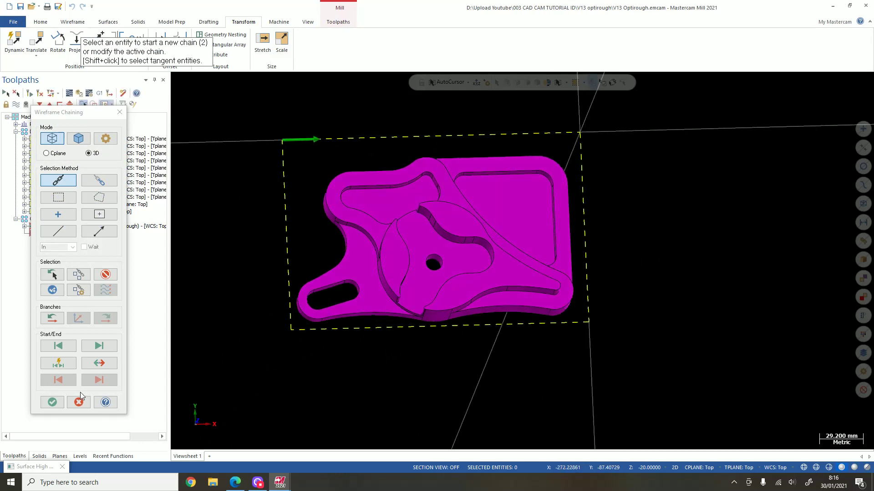
pyautogui.click(57, 403)
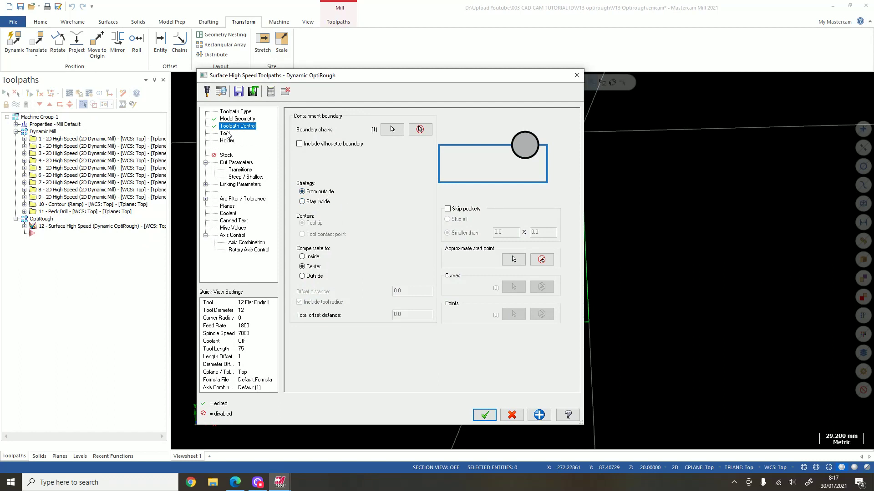
# Select the 12 mm flat endmill for the toolpath and set the stepover to 50% in the cut parameters
pyautogui.click(225, 133)
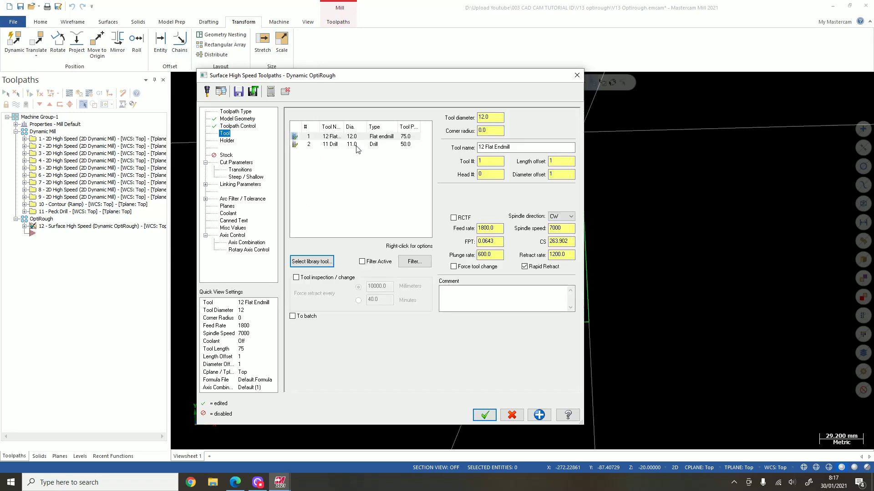
pyautogui.click(355, 138)
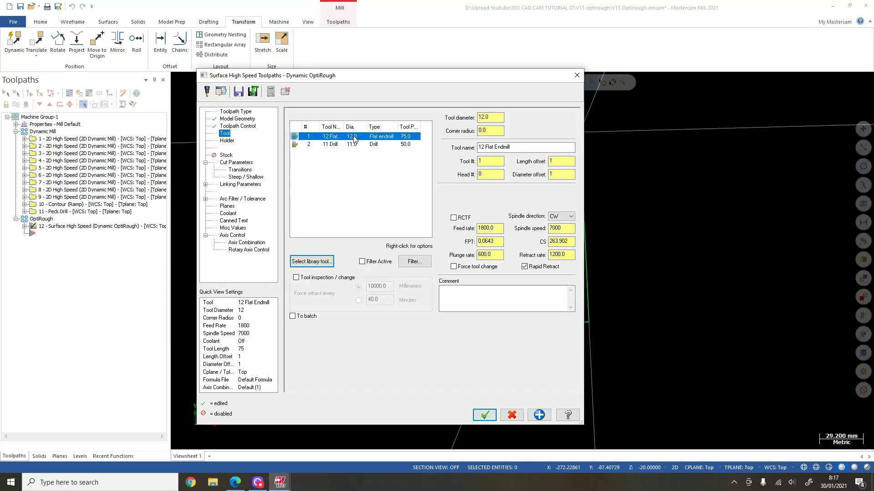
pyautogui.click(230, 164)
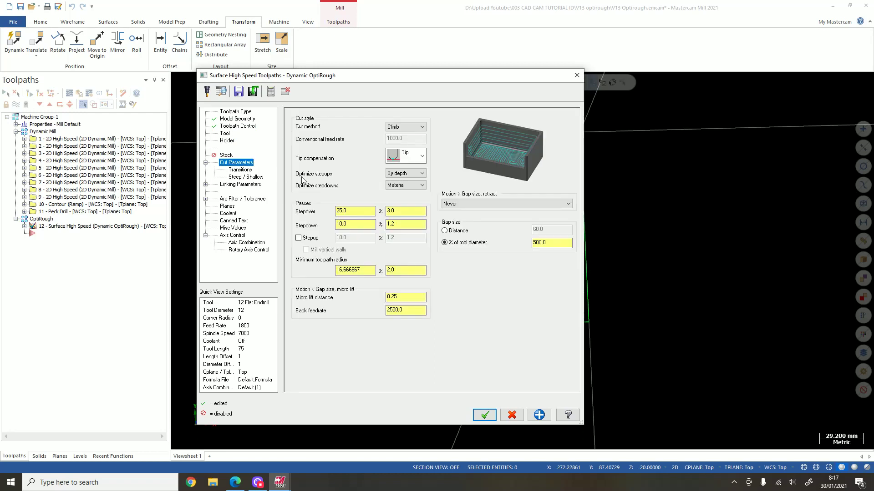
pyautogui.moveTo(353, 214); pyautogui.dragTo(266, 197)
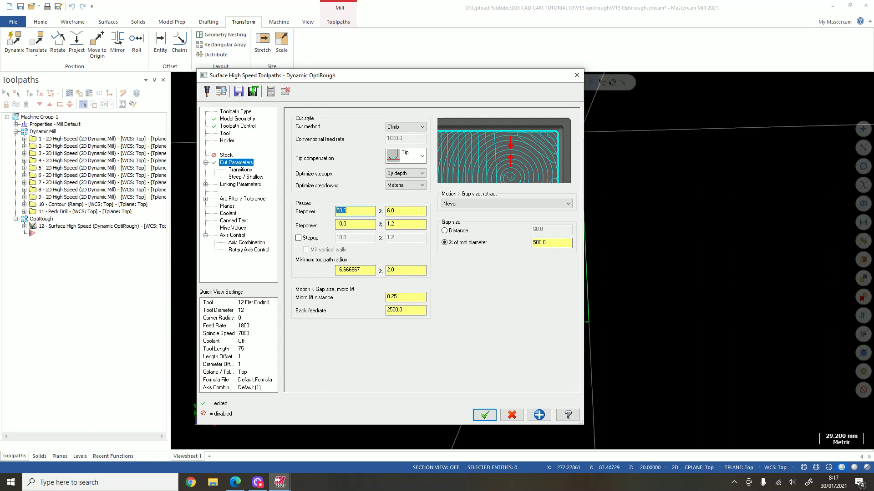
pyautogui.doubleClick(412, 213)
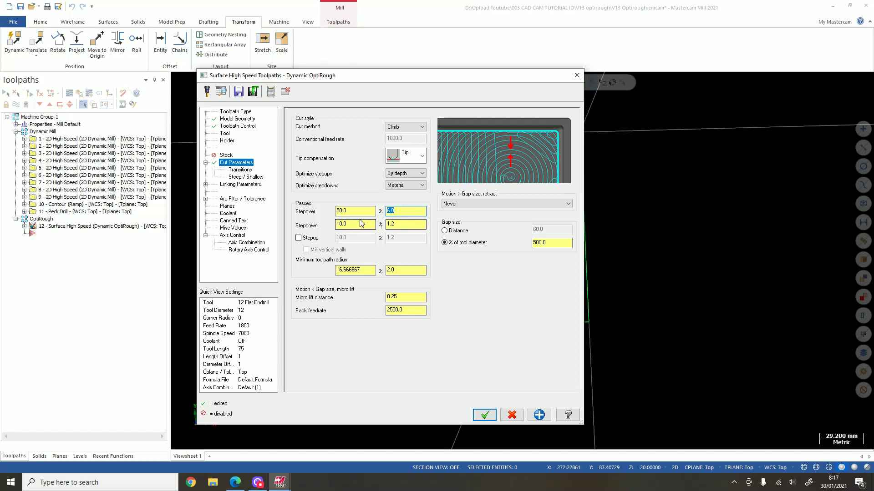
# Set the stepdown to 200% of the tool diameter
pyautogui.doubleClick(339, 224)
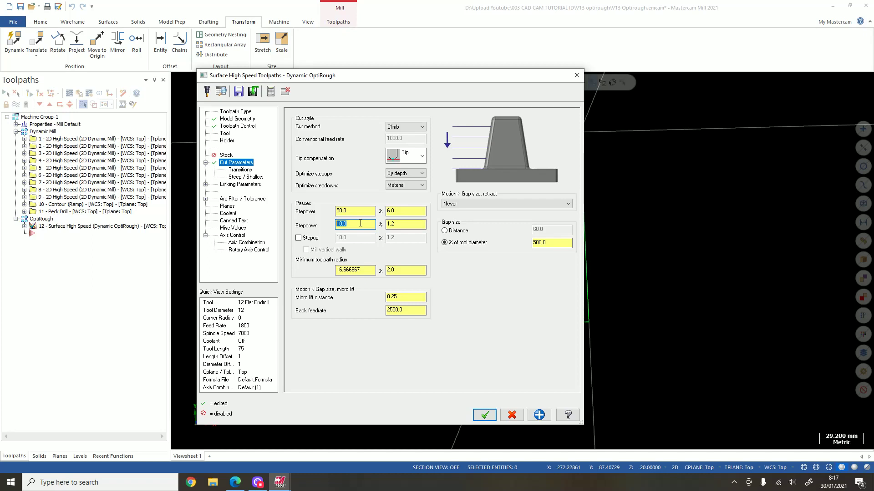
pyautogui.write('200')
pyautogui.press('Return')
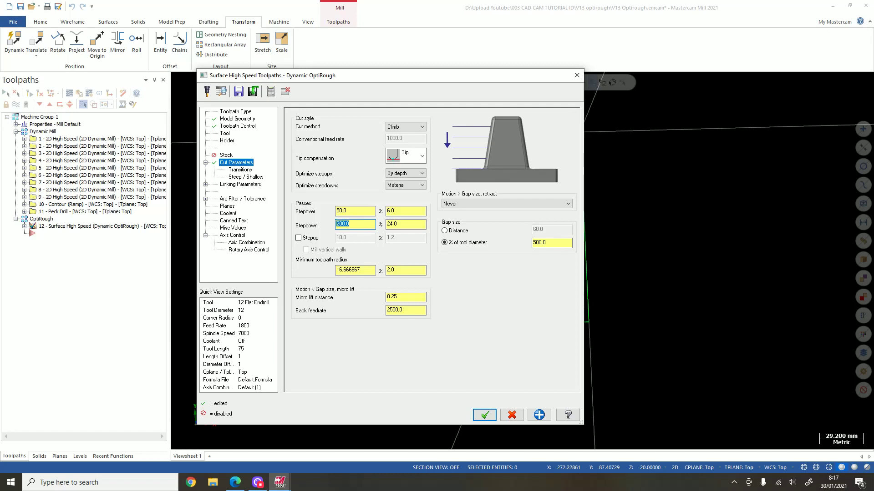
pyautogui.click(403, 224)
# Enable stepup for the passes and set it to 200%
pyautogui.click(313, 239)
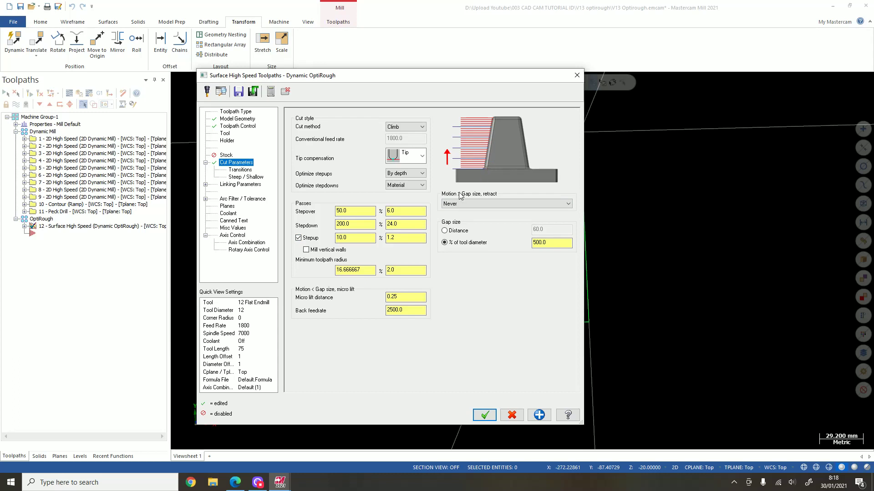
pyautogui.doubleClick(403, 226)
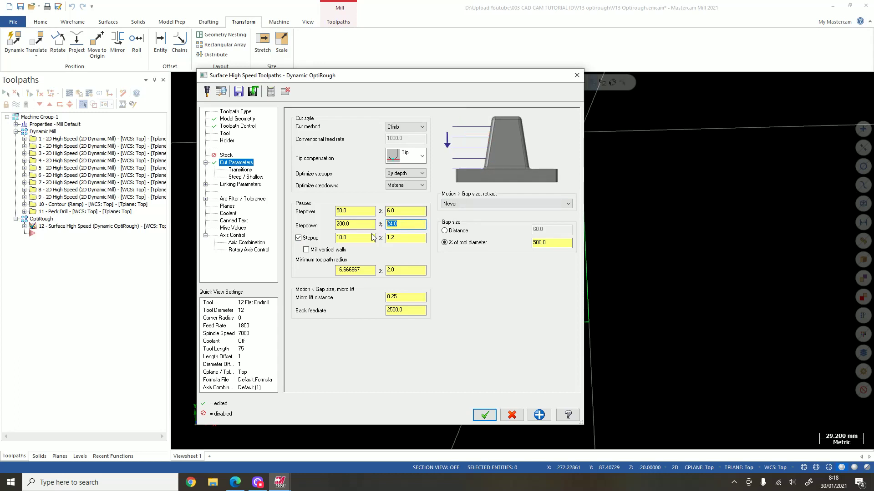
pyautogui.click(395, 238)
pyautogui.doubleClick(394, 237)
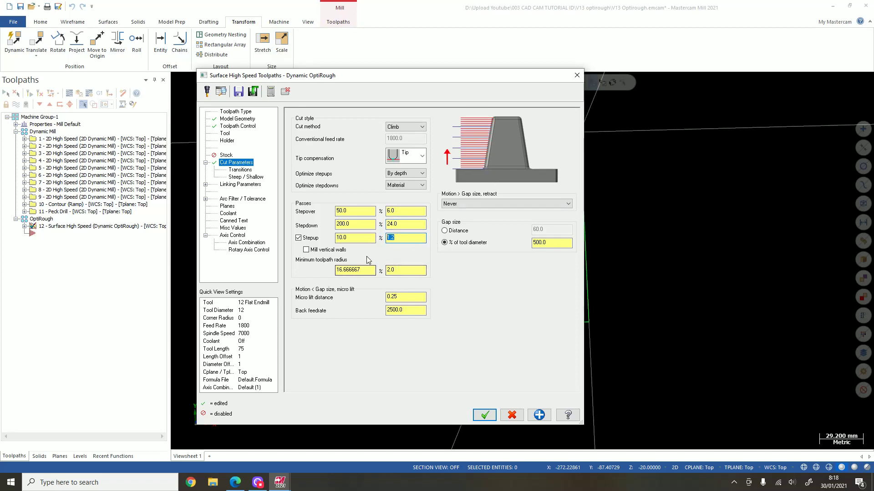
pyautogui.click(349, 238)
pyautogui.doubleClick(349, 237)
pyautogui.write('200')
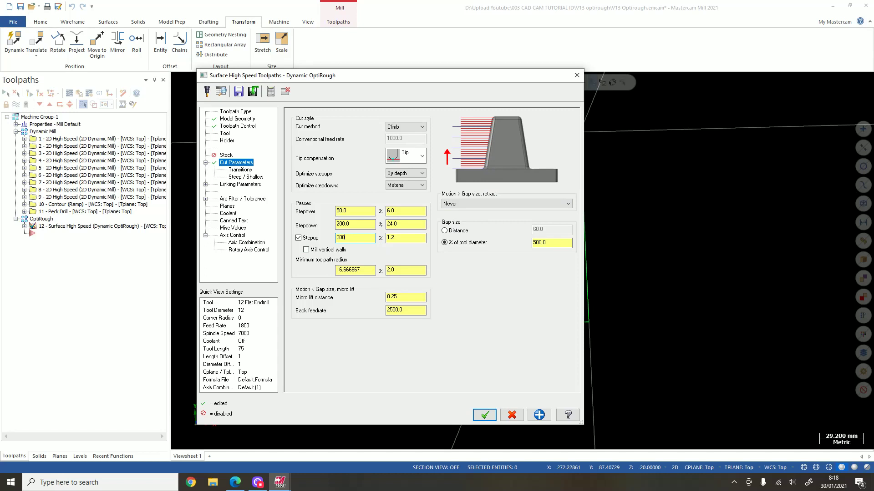
pyautogui.press('Return')
pyautogui.click(415, 239)
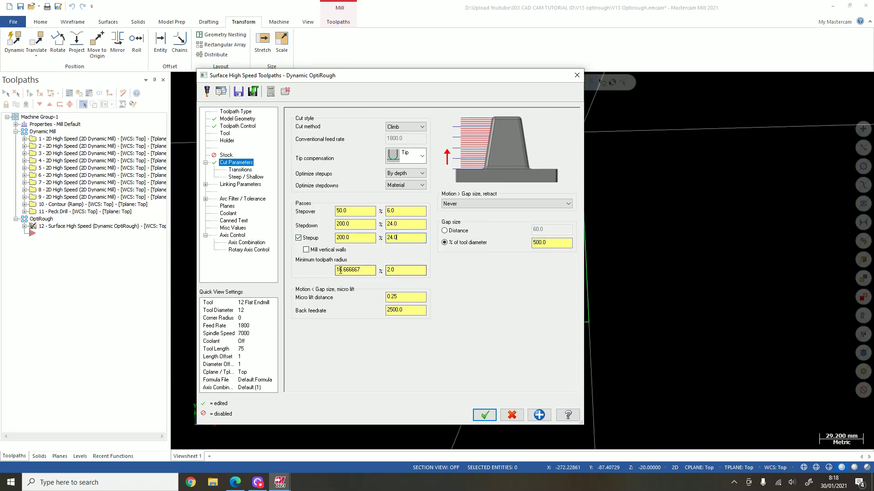
# Set the minimum toolpath radius to 0.3 and open the micro lift distance for editing
pyautogui.click(405, 270)
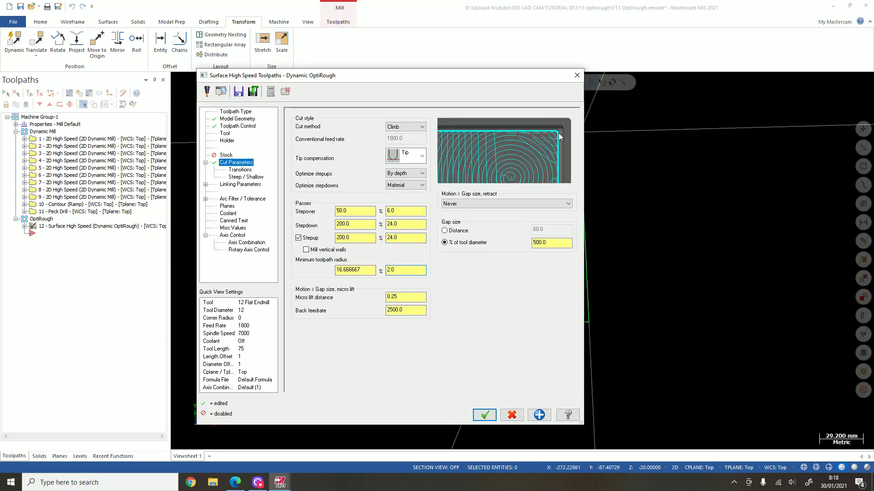
pyautogui.doubleClick(390, 270)
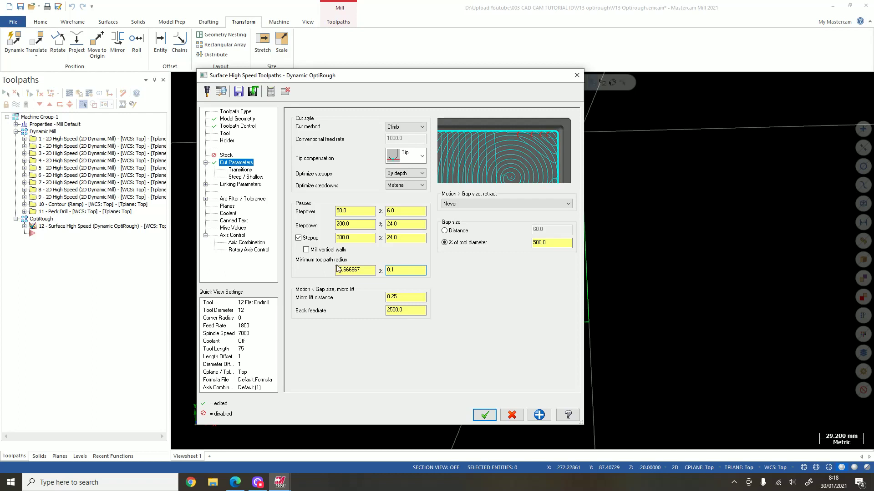
pyautogui.press('BackSpace')
pyautogui.write('3')
pyautogui.press('Return')
pyautogui.click(405, 296)
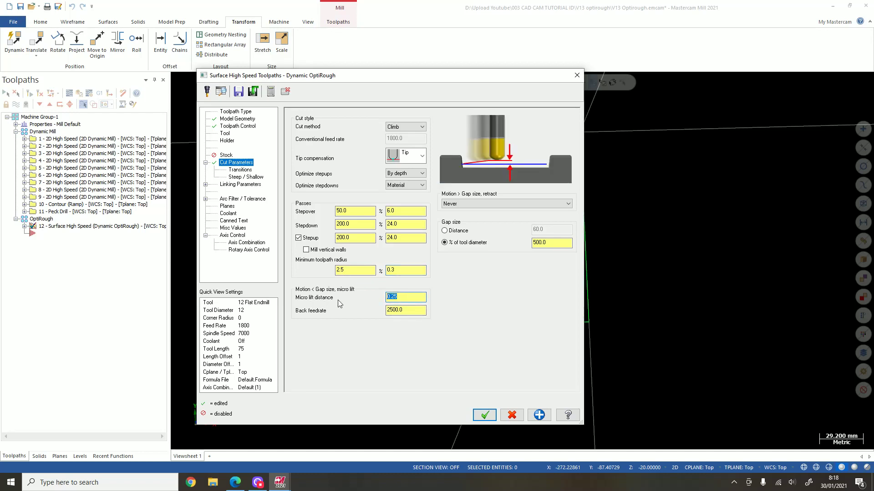
pyautogui.click(415, 311)
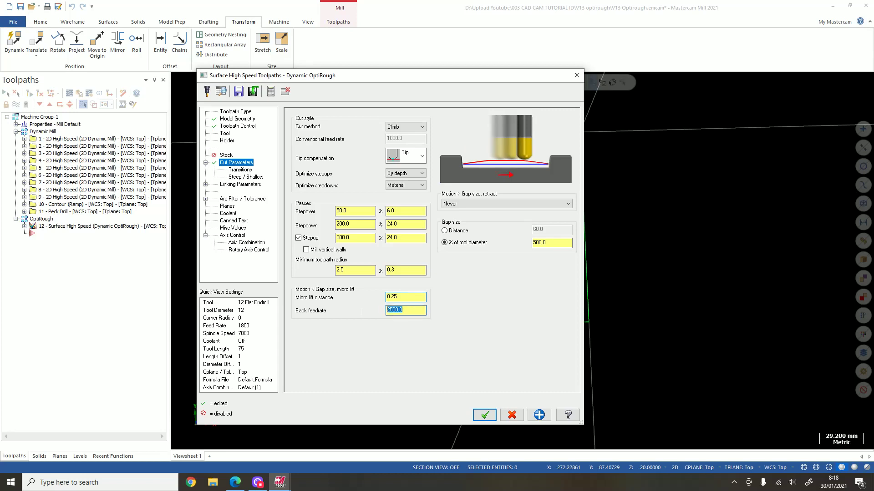
pyautogui.click(409, 297)
pyautogui.click(399, 309)
# In the transition settings, keep the Helix only entry method and set the Z clearance to 1.0
pyautogui.click(249, 171)
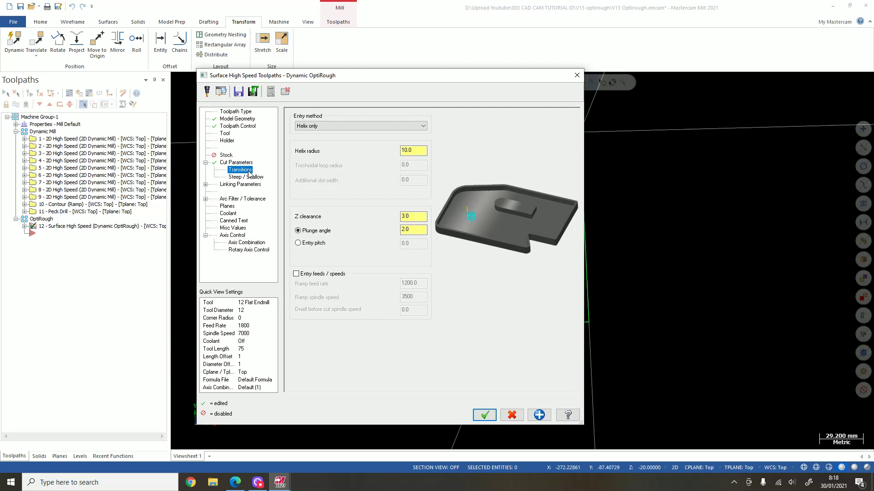
pyautogui.moveTo(345, 79); pyautogui.dragTo(410, 80)
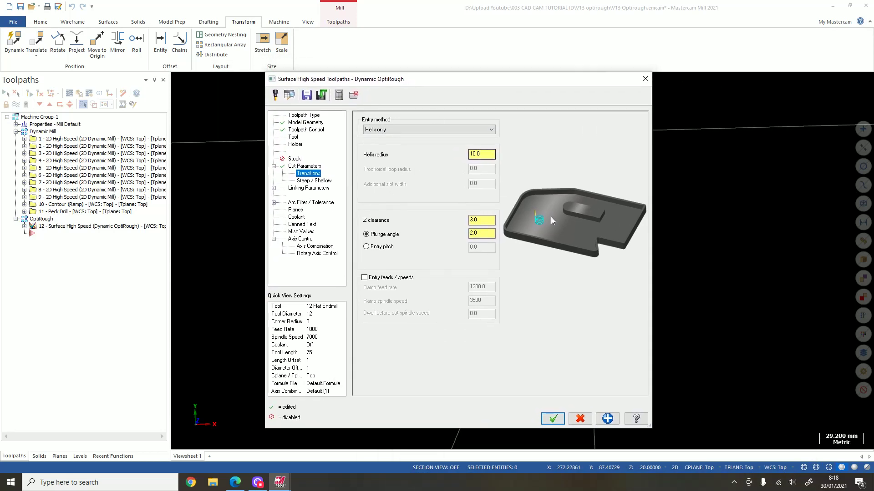
pyautogui.click(454, 129)
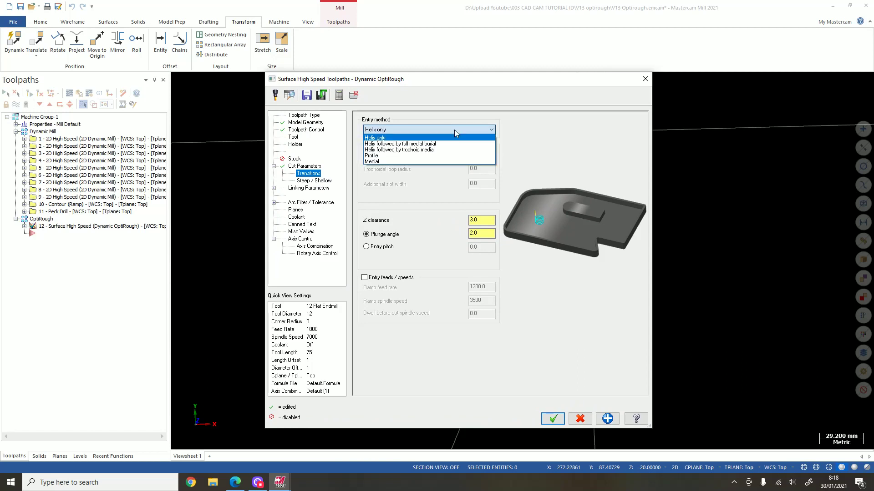
pyautogui.click(454, 129)
pyautogui.doubleClick(475, 154)
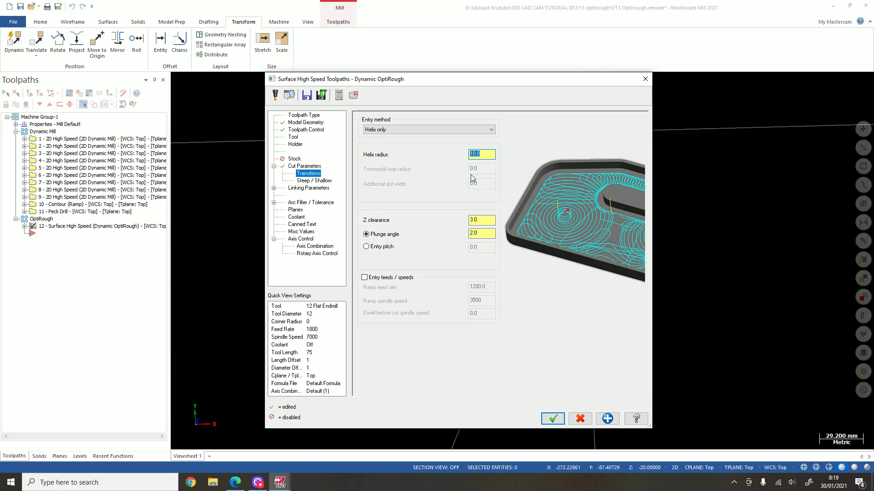
pyautogui.click(485, 153)
pyautogui.press('Tab')
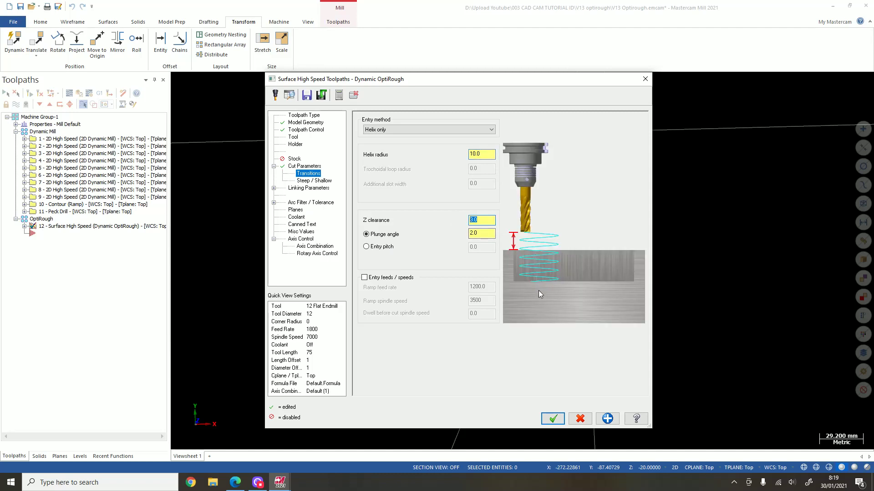
pyautogui.write('1.0')
pyautogui.click(489, 232)
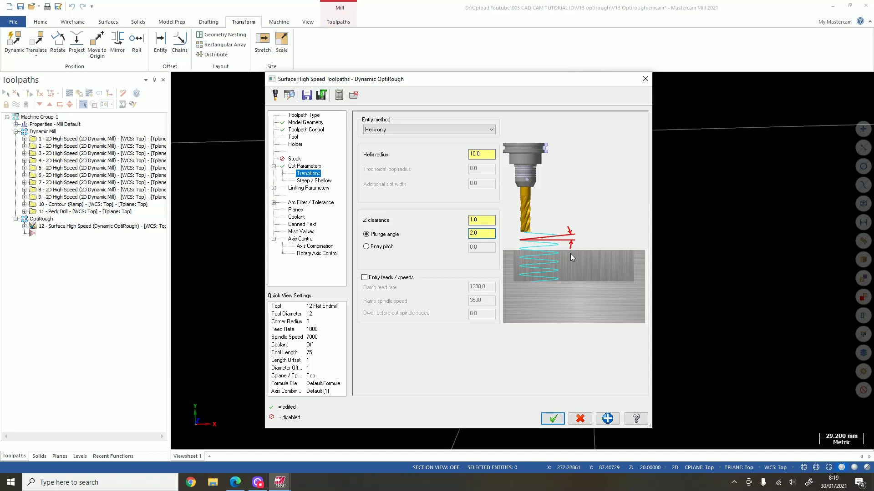
pyautogui.click(488, 234)
# Enable the minimum and maximum depth limits and take the maximum depth from the Z coordinate of a point on the part's bottom edge
pyautogui.click(314, 181)
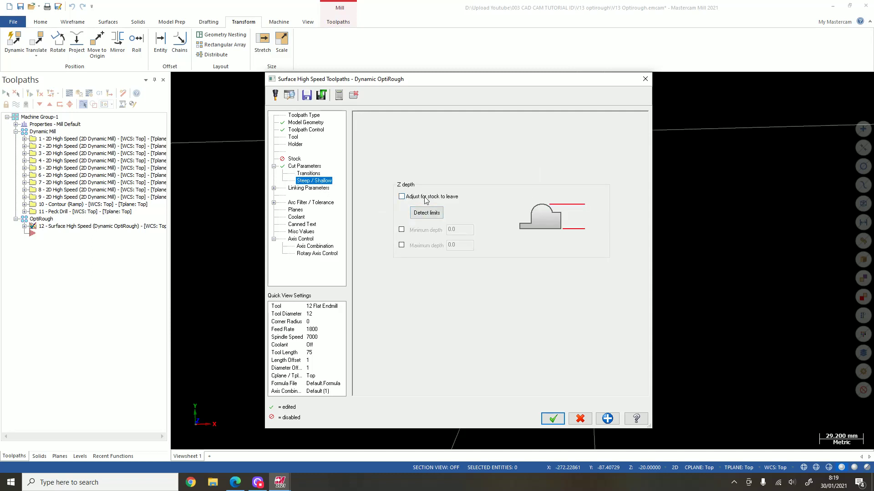
pyautogui.click(401, 230)
pyautogui.click(402, 245)
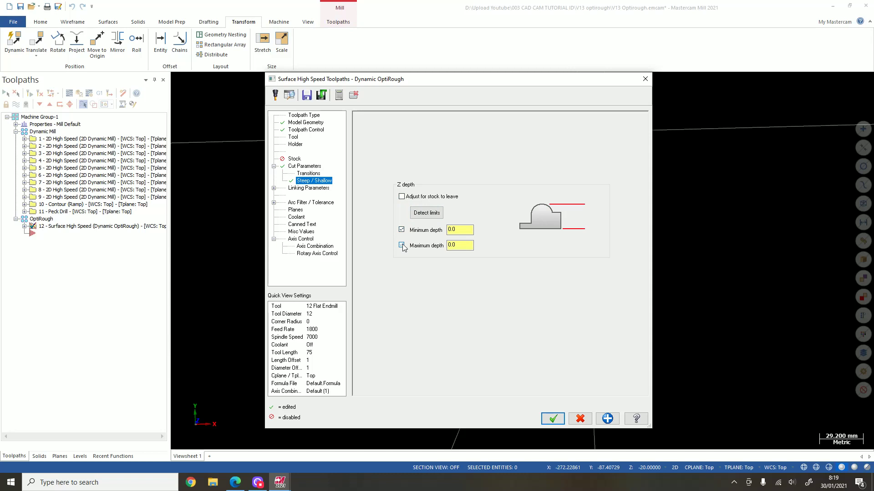
pyautogui.click(462, 231)
pyautogui.click(467, 245)
pyautogui.rightClick(463, 245)
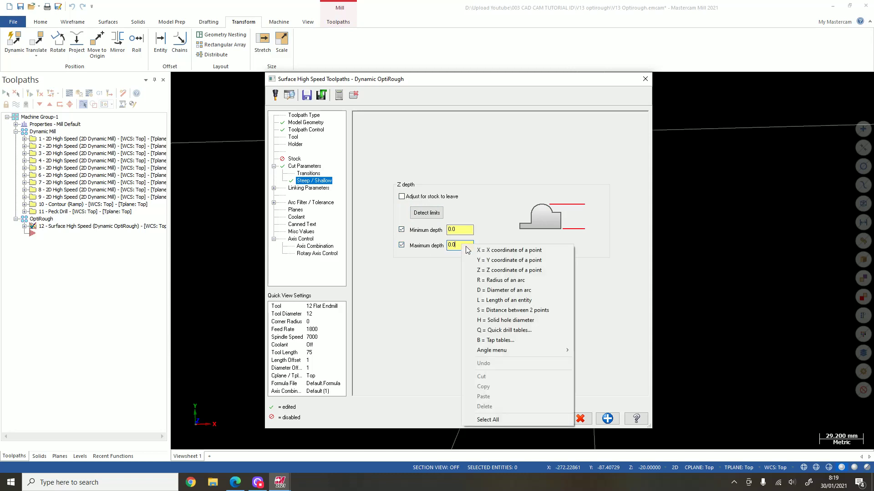
pyautogui.click(487, 270)
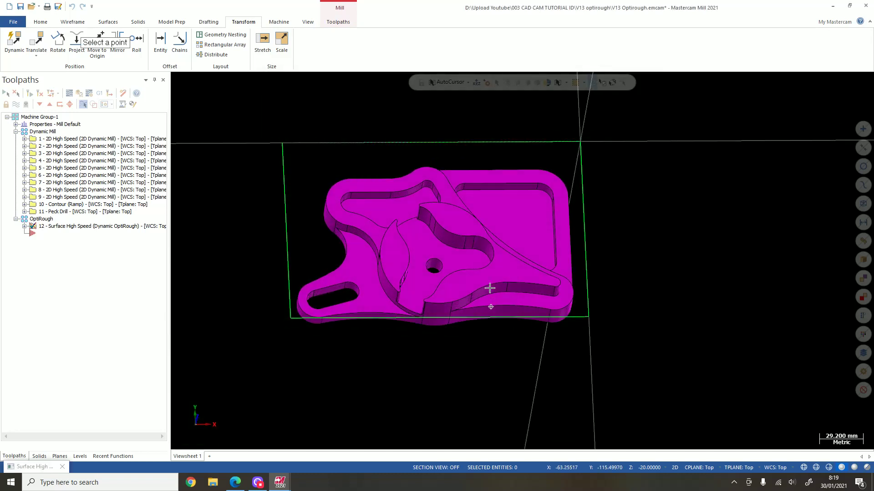
pyautogui.moveTo(489, 302); pyautogui.dragTo(427, 351, button='middle')
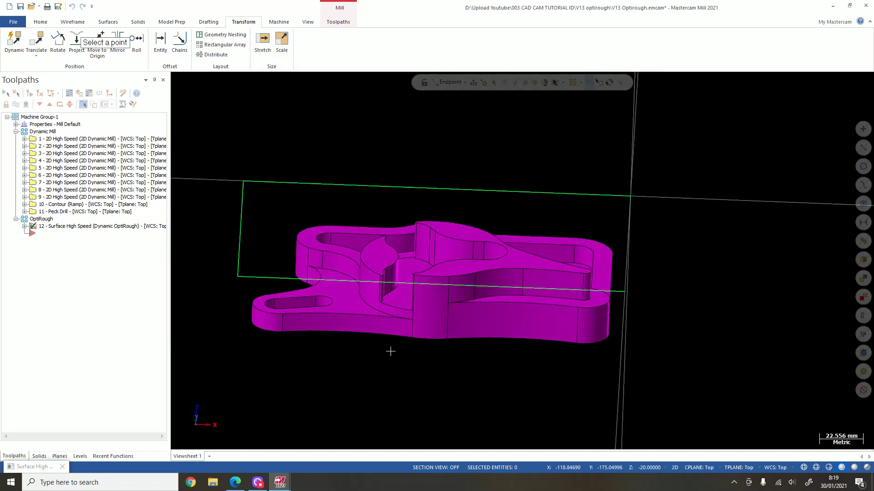
pyautogui.click(388, 337)
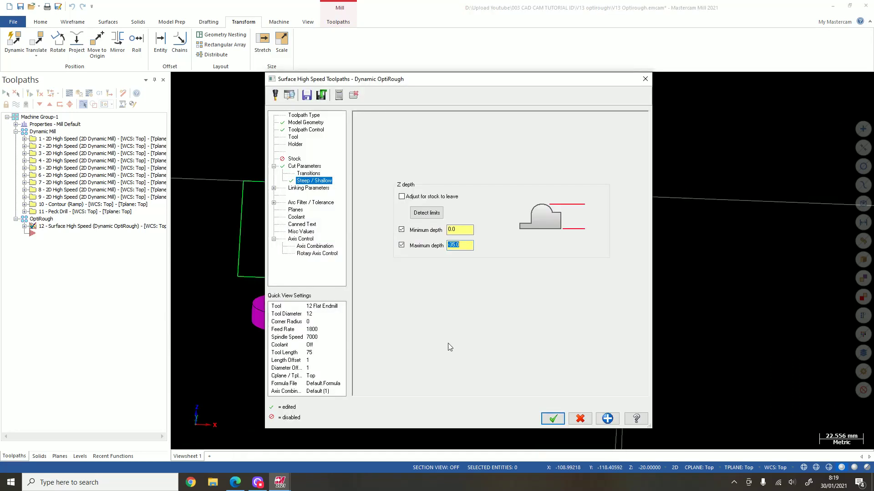
# Set the maximum depth limit to -36
pyautogui.click(470, 246)
pyautogui.moveTo(469, 246); pyautogui.dragTo(423, 253)
pyautogui.write('-36')
pyautogui.press('Return')
# Check the linking parameters and accept the settings to generate the Dynamic OptiRough toolpath
pyautogui.click(314, 189)
pyautogui.click(439, 234)
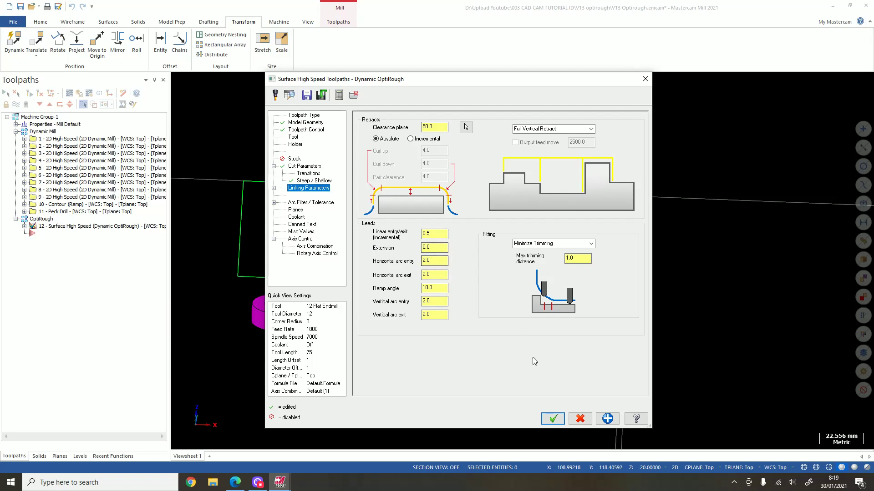
pyautogui.click(552, 419)
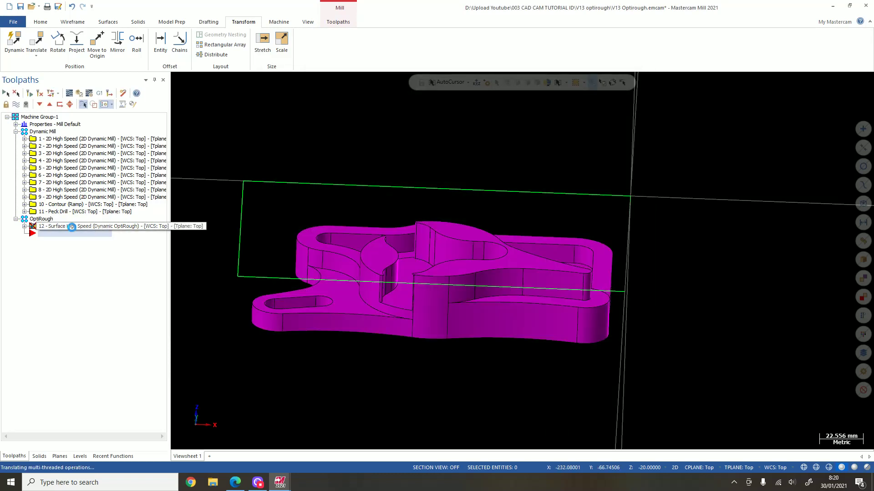
# Compare the OptiRough toolpath with the Dynamic Mill group's toolpaths, examining how each covers the part's top faces
pyautogui.click(72, 228)
pyautogui.moveTo(476, 204); pyautogui.dragTo(433, 248, button='middle')
pyautogui.scroll(-3, 482, 234)
pyautogui.scroll(2, 432, 248)
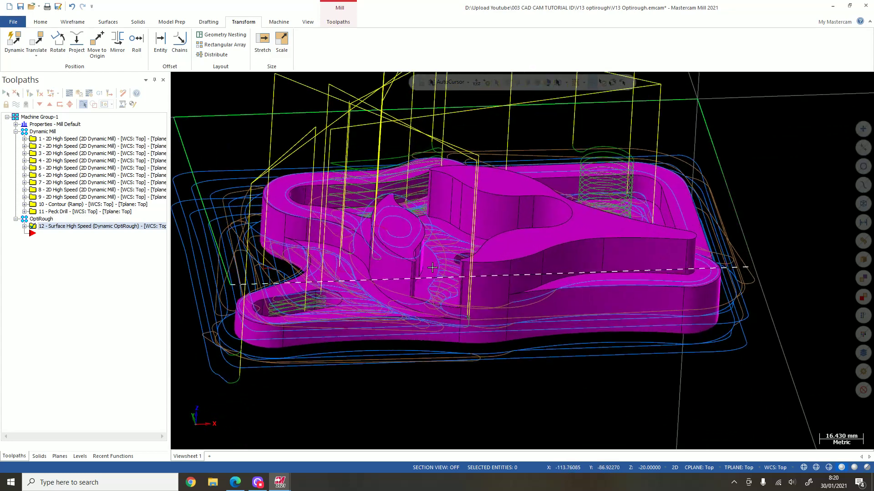
pyautogui.click(48, 133)
pyautogui.scroll(-2, 400, 242)
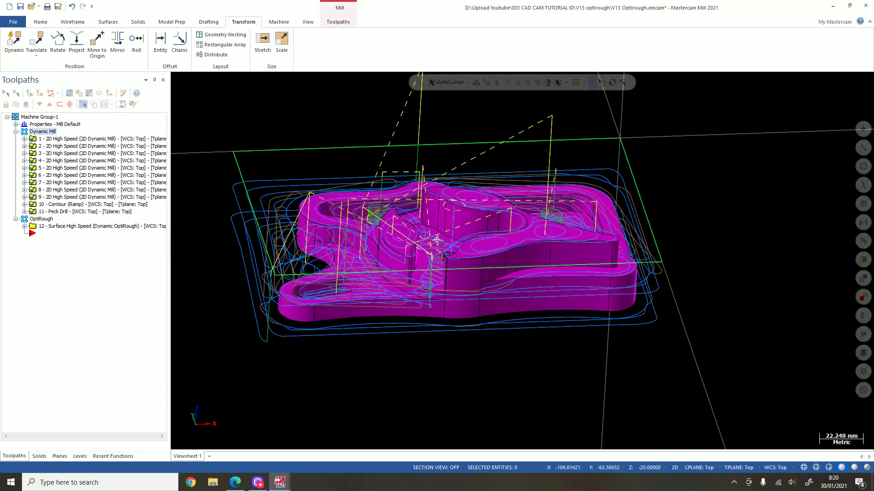
pyautogui.moveTo(437, 239); pyautogui.dragTo(460, 243, button='middle')
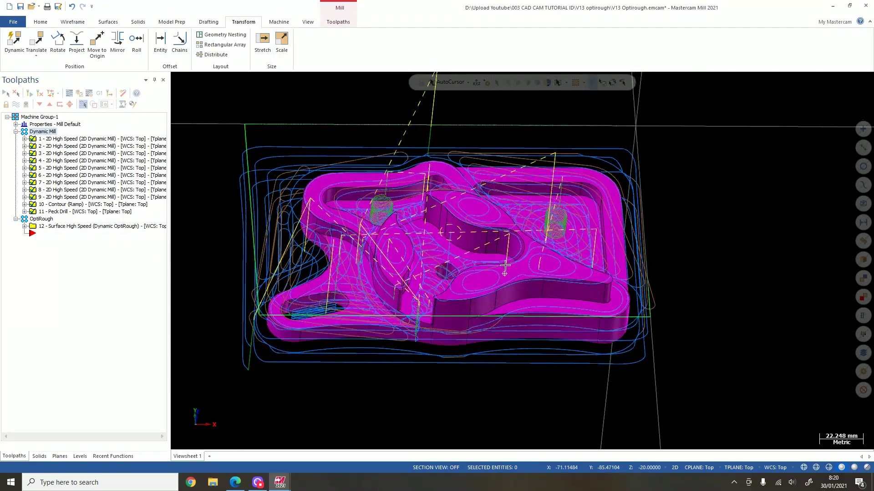
pyautogui.click(111, 226)
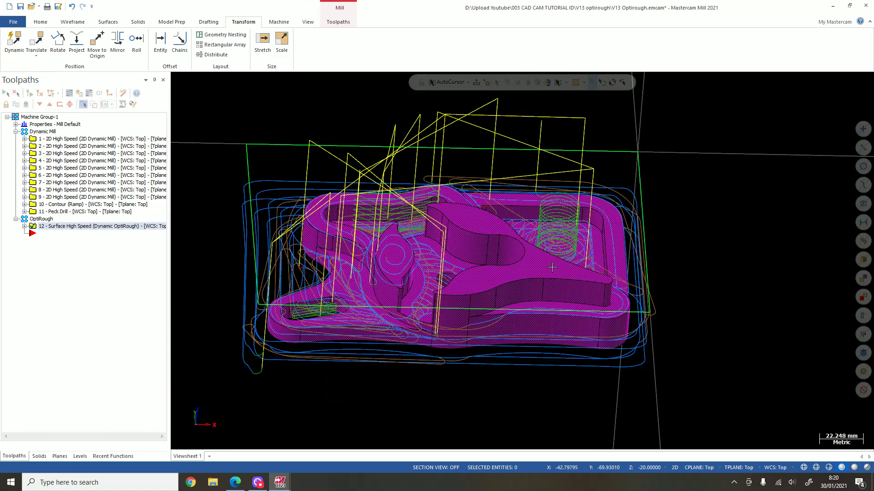
pyautogui.scroll(2, 522, 269)
pyautogui.moveTo(599, 262); pyautogui.dragTo(593, 218, button='middle')
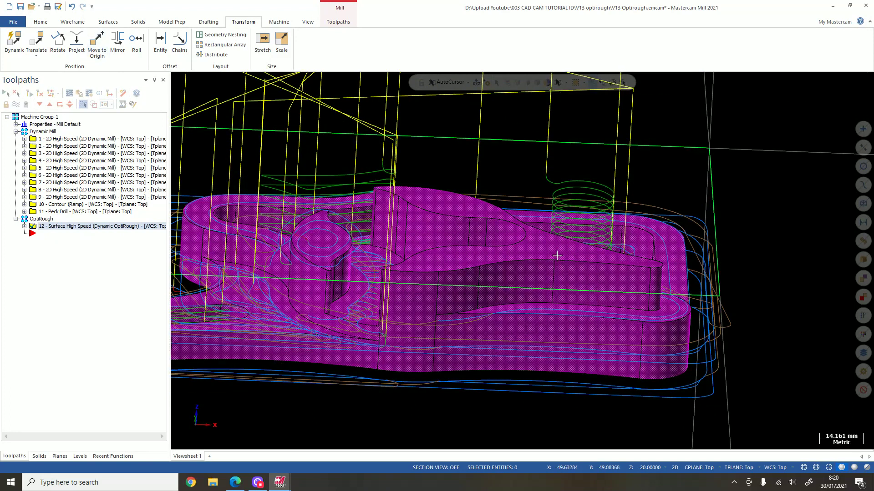
# Change the minimum depth limit in the OptiRough operation's steep/shallow settings and regenerate the toolpath
pyautogui.click(25, 226)
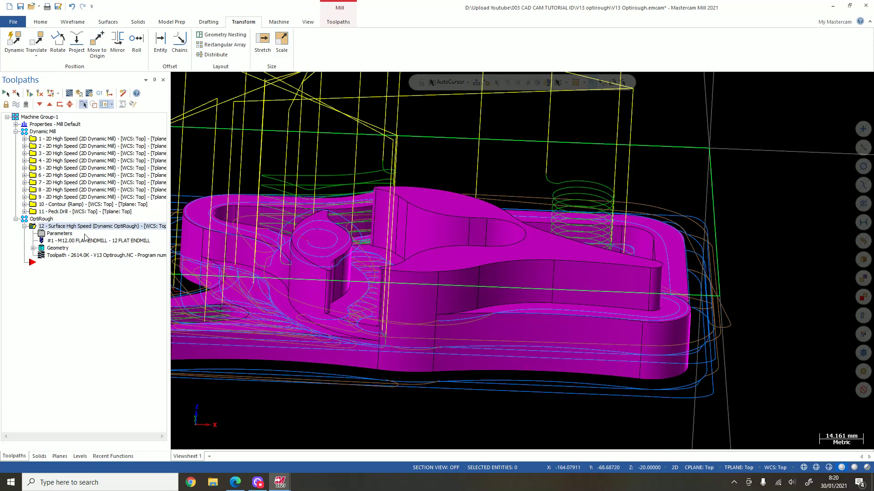
pyautogui.click(55, 235)
pyautogui.click(313, 180)
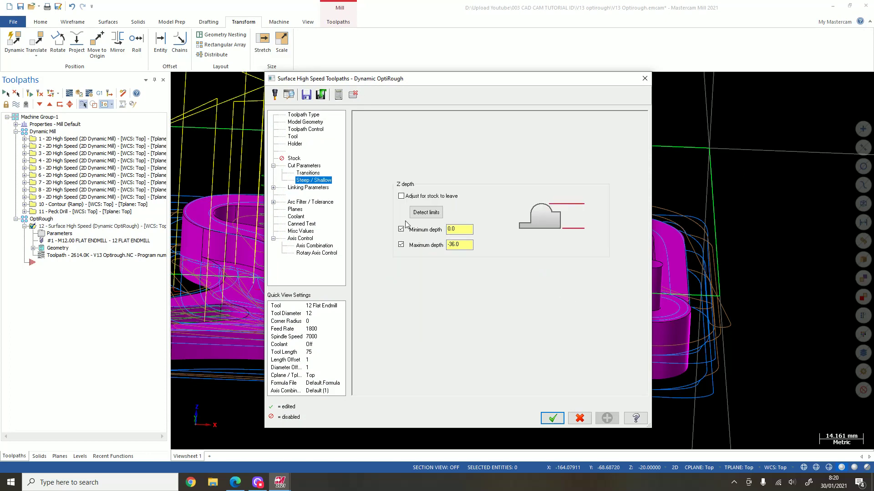
pyautogui.click(468, 230)
pyautogui.moveTo(467, 231); pyautogui.dragTo(414, 223)
pyautogui.moveTo(538, 86); pyautogui.dragTo(330, 61)
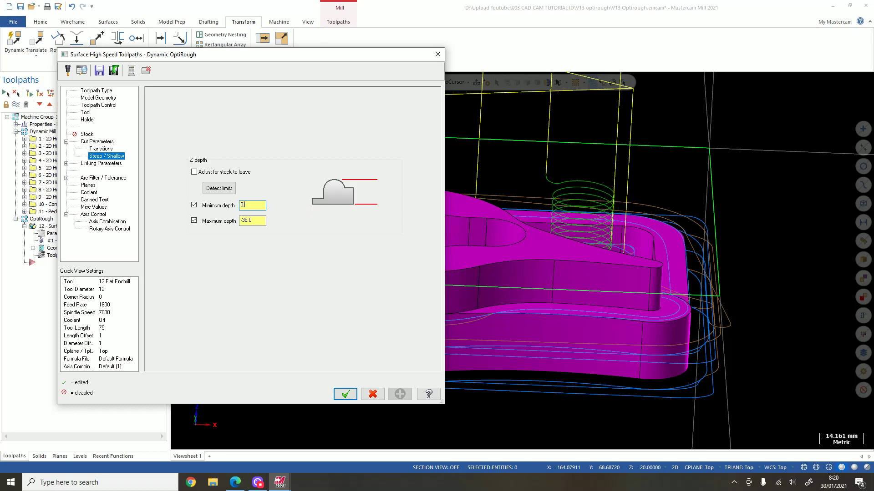
pyautogui.click(345, 394)
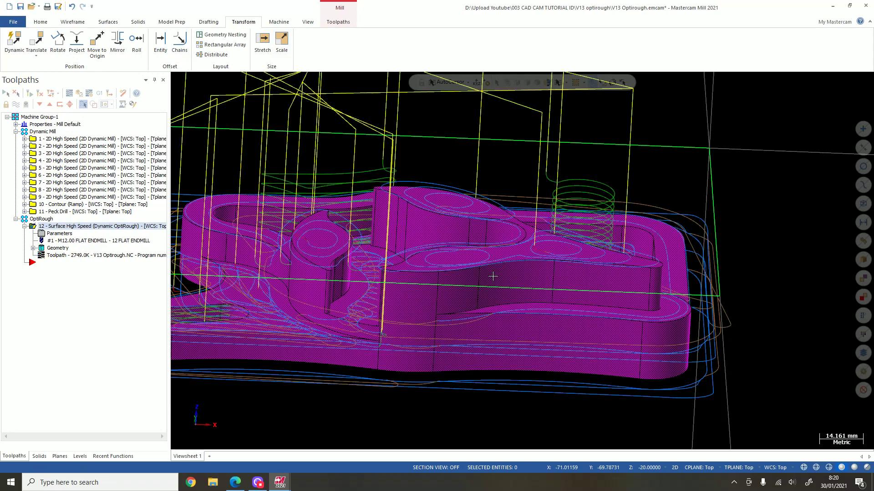
# Compare the regenerated OptiRough toolpath with the Dynamic Mill group, examining the entry moves in the pockets
pyautogui.scroll(-2, 492, 276)
pyautogui.moveTo(471, 238); pyautogui.dragTo(518, 305, button='middle')
pyautogui.scroll(-2, 517, 254)
pyautogui.scroll(2, 517, 254)
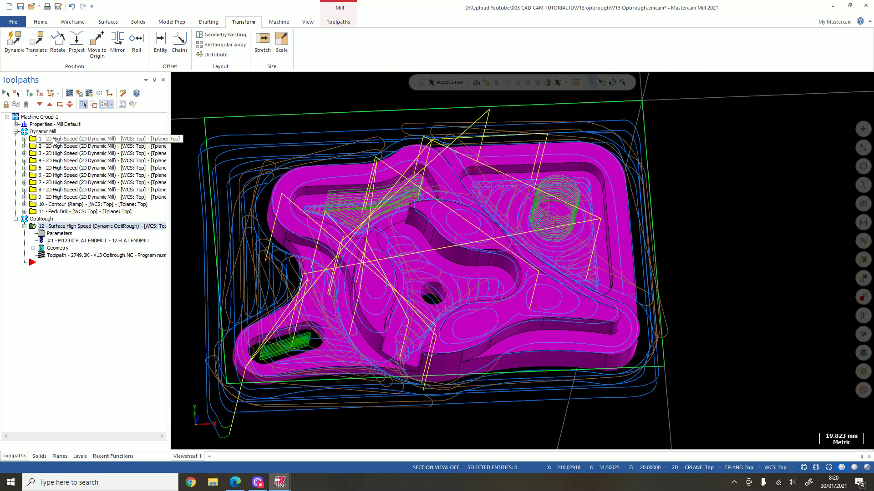
pyautogui.click(36, 132)
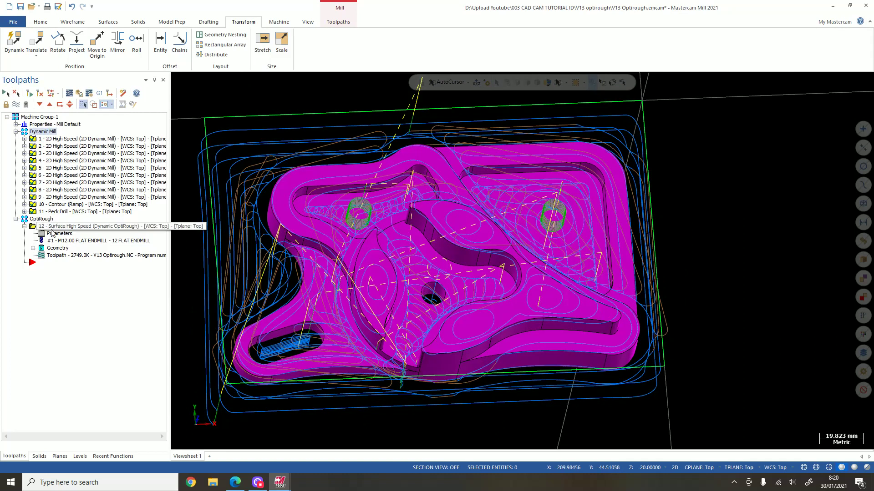
pyautogui.click(42, 220)
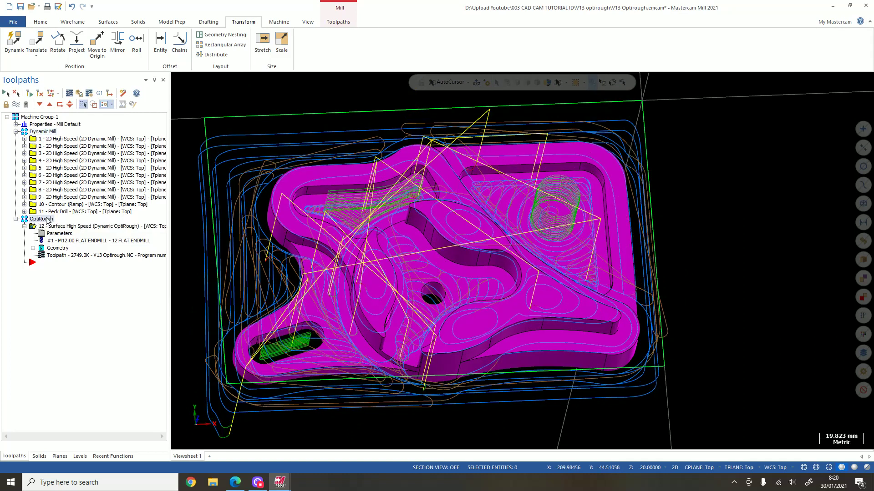
pyautogui.click(46, 133)
pyautogui.click(56, 221)
pyautogui.moveTo(403, 191); pyautogui.dragTo(403, 244, button='middle')
pyautogui.scroll(5, 402, 243)
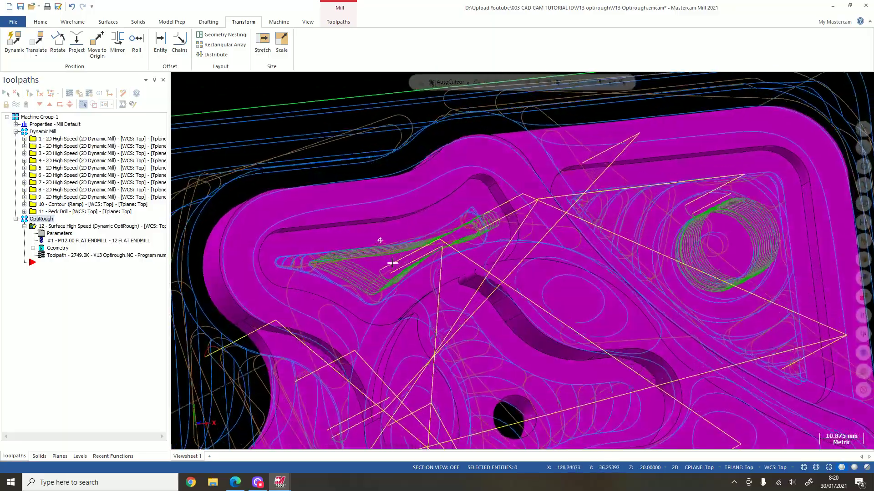
pyautogui.moveTo(391, 263); pyautogui.dragTo(182, 278, button='middle')
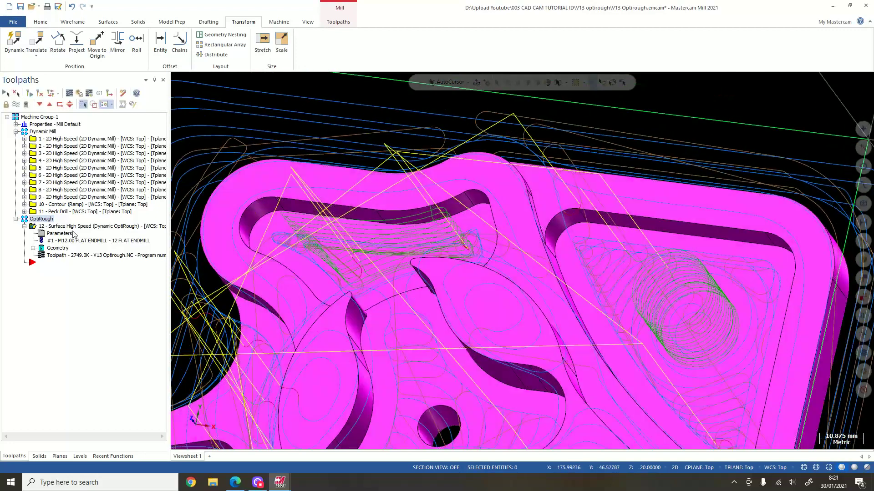
# Change the entry method of Dynamic Mill operation 5 to Profile and regenerate its toolpath
pyautogui.click(71, 176)
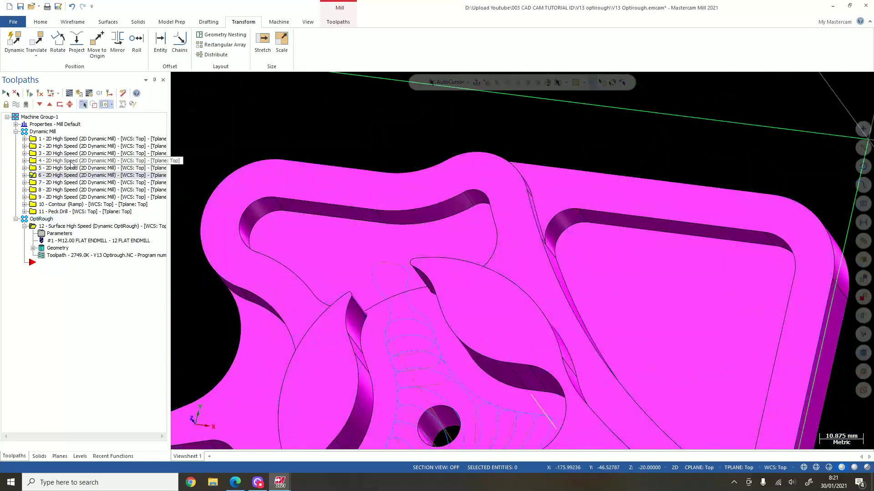
pyautogui.click(73, 168)
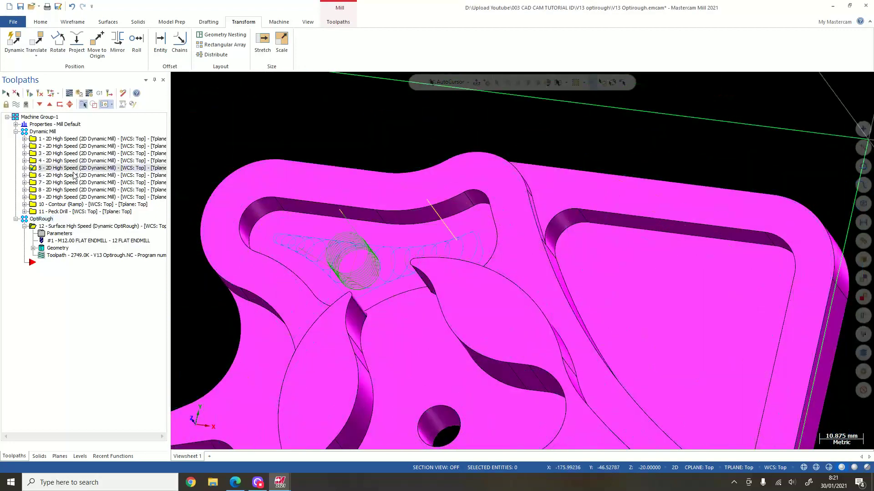
pyautogui.click(25, 168)
pyautogui.click(66, 177)
pyautogui.click(107, 142)
pyautogui.click(107, 148)
pyautogui.click(225, 104)
pyautogui.click(227, 132)
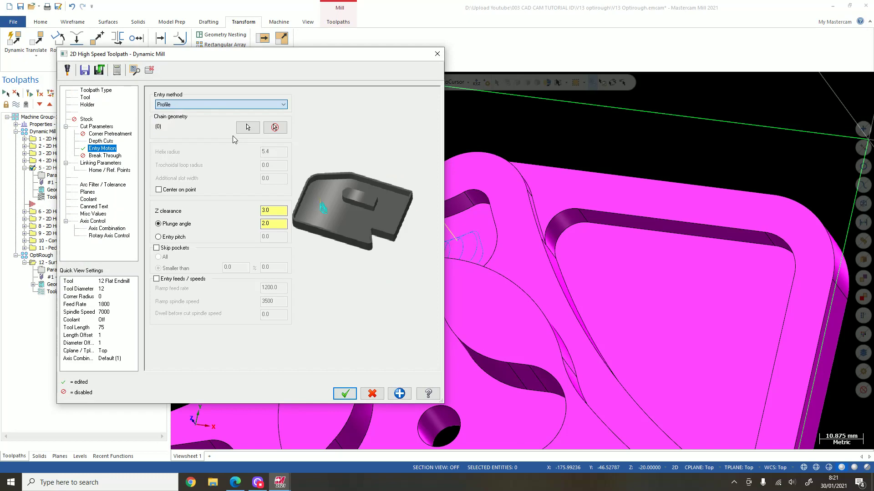
pyautogui.click(345, 393)
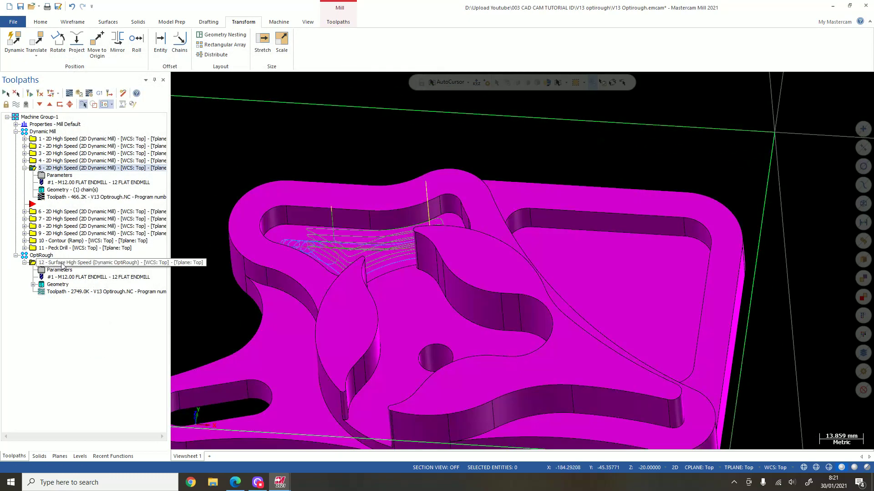
# Examine the OptiRough toolpath's passes and entry moves around the part's outer walls and pockets
pyautogui.click(62, 264)
pyautogui.moveTo(295, 254); pyautogui.dragTo(452, 228, button='middle')
pyautogui.scroll(-1, 469, 233)
pyautogui.scroll(1, 580, 227)
pyautogui.moveTo(580, 227); pyautogui.dragTo(459, 178, button='middle')
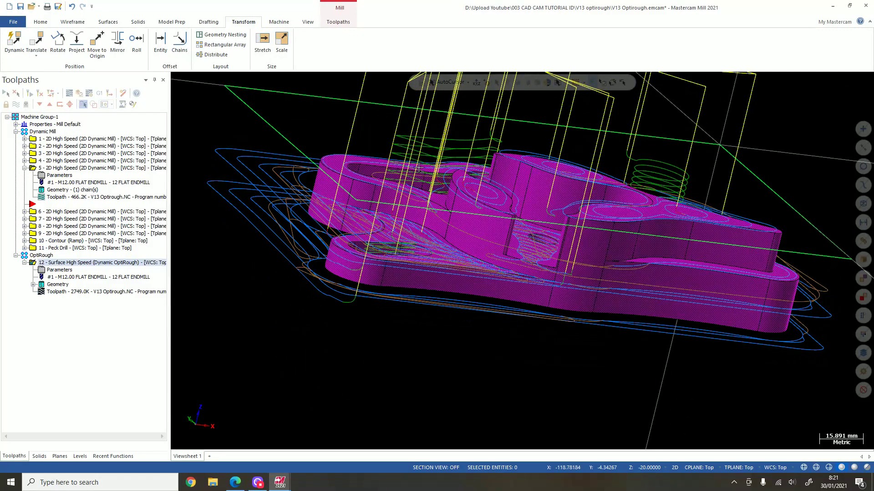
pyautogui.scroll(2, 419, 168)
pyautogui.moveTo(381, 210); pyautogui.dragTo(533, 156, button='middle')
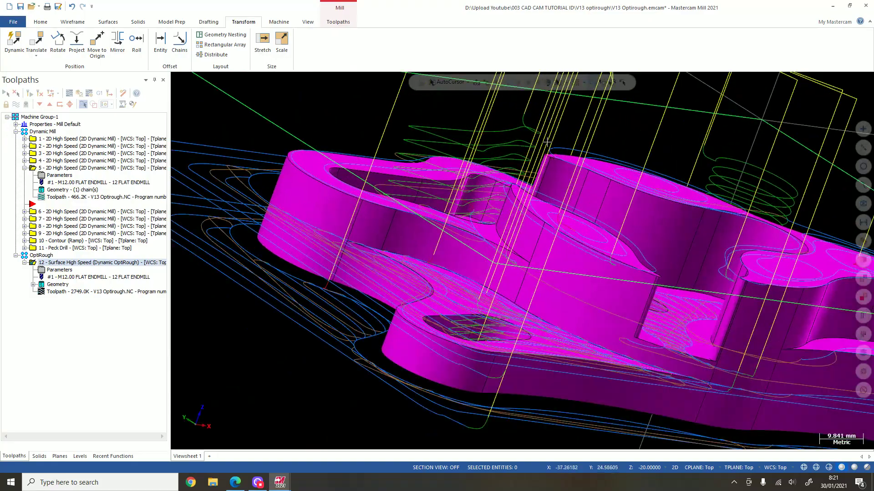
# Open the cut parameters of the Dynamic OptiRough operation 12
pyautogui.moveTo(449, 192); pyautogui.dragTo(296, 244, button='middle')
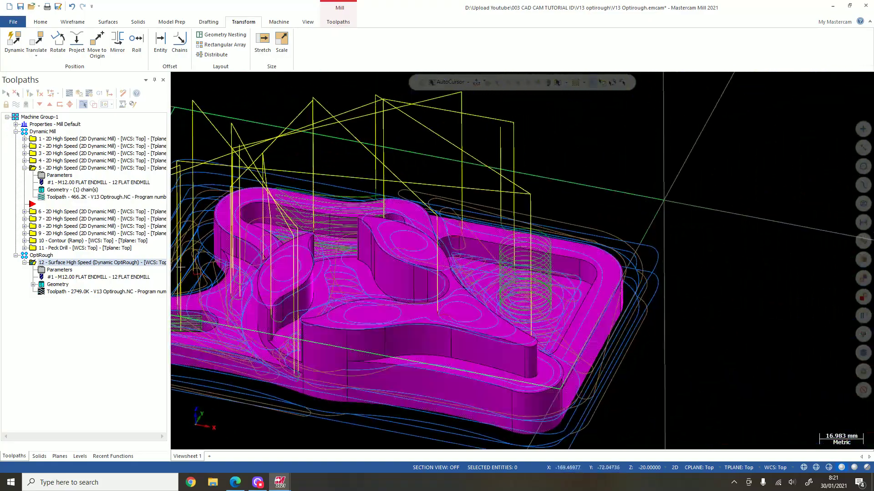
pyautogui.click(59, 263)
pyautogui.click(100, 142)
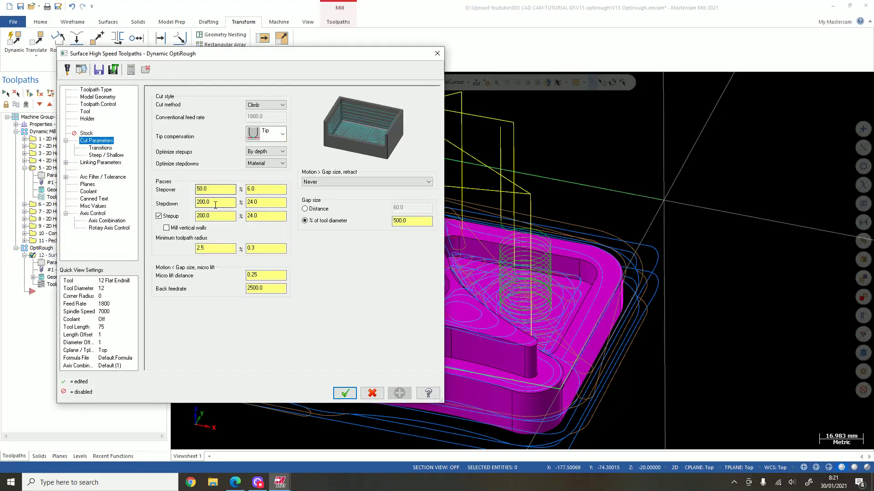
# Try to take the OptiRough stepdown from the Z coordinate of a point on the model's edge
pyautogui.click(215, 204)
pyautogui.rightClick(222, 205)
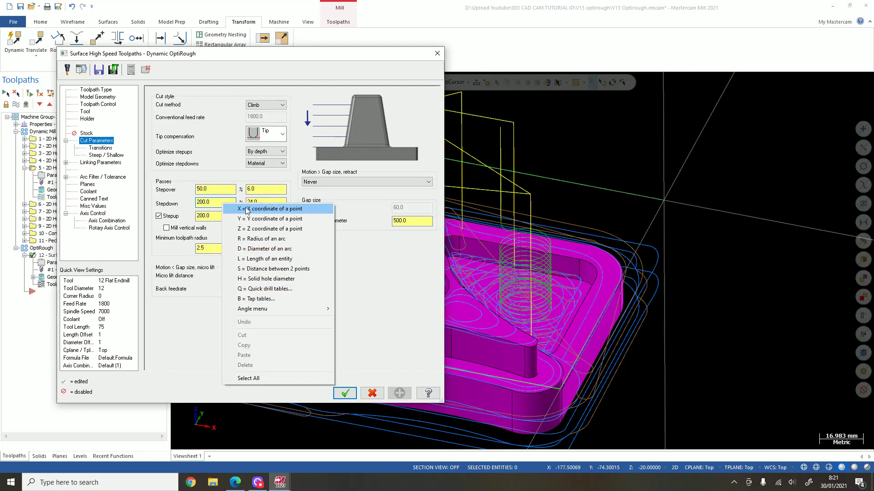
pyautogui.click(259, 200)
pyautogui.rightClick(264, 201)
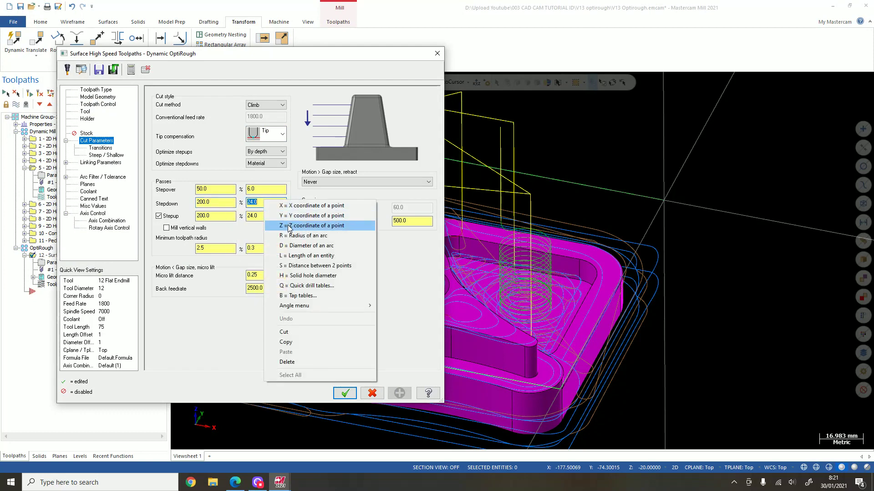
pyautogui.click(289, 226)
pyautogui.moveTo(500, 273); pyautogui.dragTo(280, 228, button='middle')
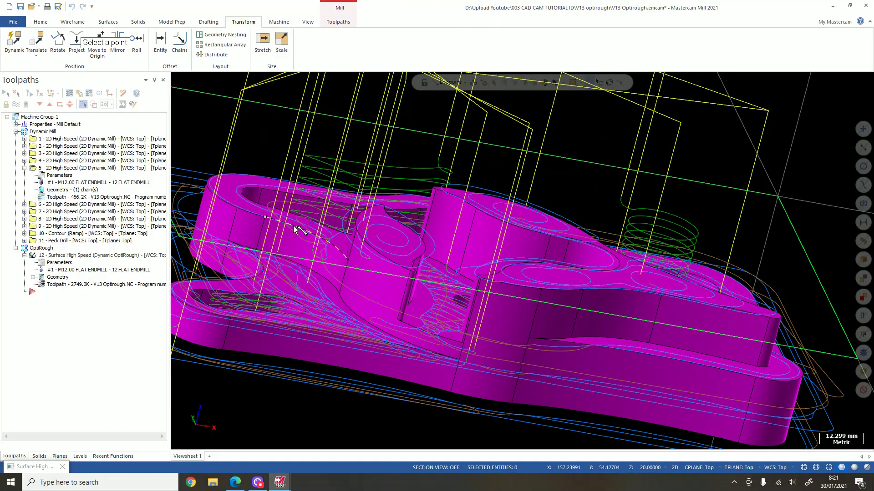
pyautogui.click(293, 225)
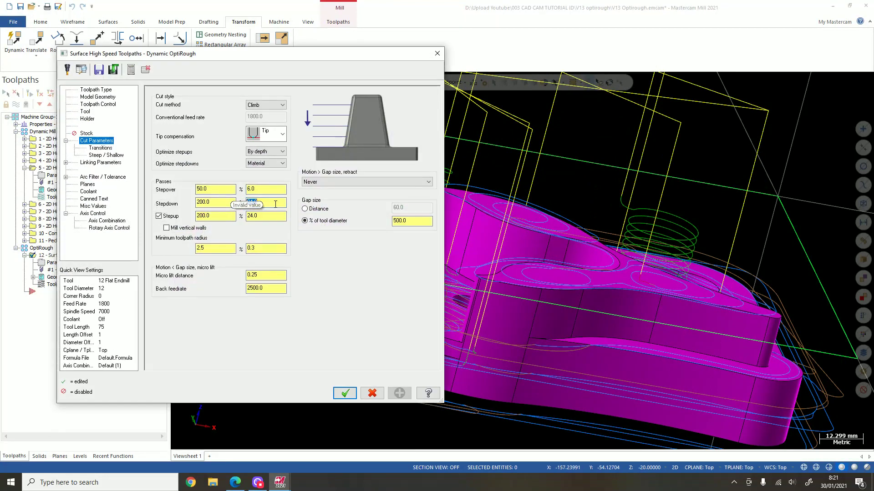
pyautogui.click(292, 230)
# Set the OptiRough stepdown and stepup to 15.0, check the transition, steep/shallow and linking settings, and regenerate the toolpath
pyautogui.click(317, 249)
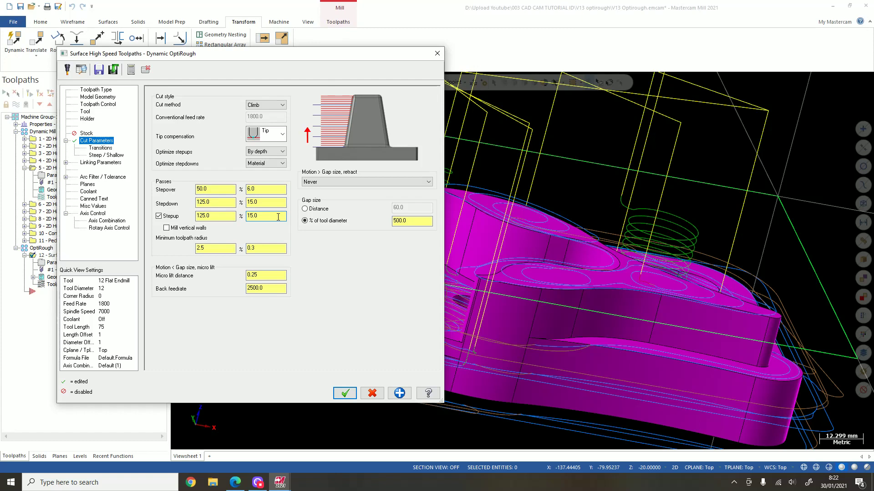
pyautogui.click(96, 148)
pyautogui.click(106, 155)
pyautogui.click(100, 162)
pyautogui.click(344, 393)
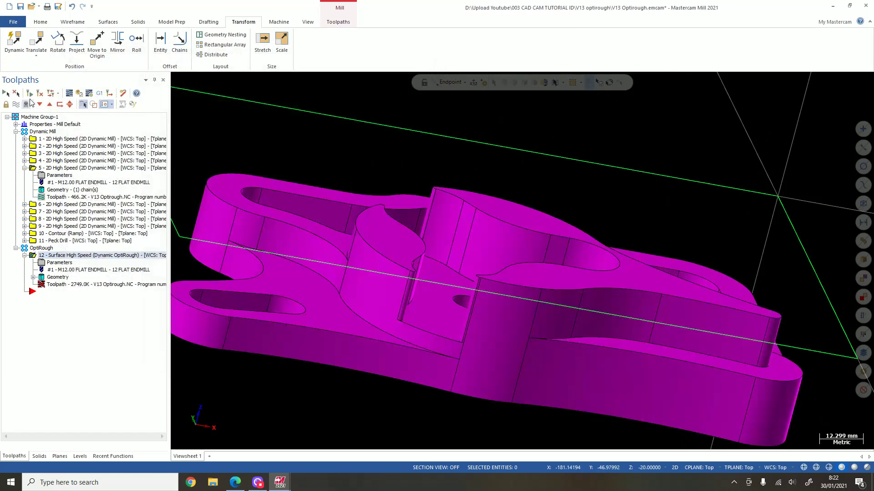
# Verify the regenerated OptiRough operation in the Mastercam Simulator, watching the first deep cuts around the stock's edges
pyautogui.scroll(-2, 476, 243)
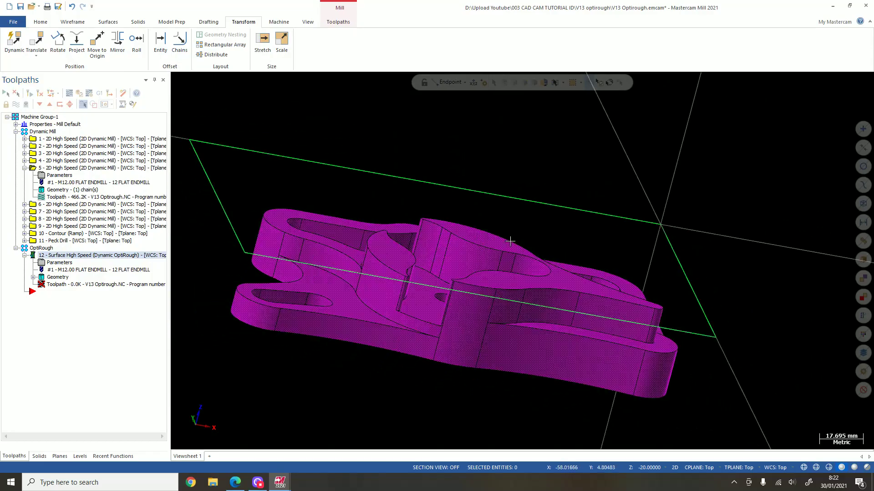
pyautogui.moveTo(524, 243)
pyautogui.mouseDown(button='middle')
pyautogui.moveTo(540, 287)
pyautogui.moveTo(578, 246)
pyautogui.moveTo(505, 239)
pyautogui.moveTo(255, 259)
pyautogui.moveTo(473, 284)
pyautogui.moveTo(493, 306)
pyautogui.moveTo(486, 285)
pyautogui.mouseUp(button='middle')
pyautogui.scroll(2, 588, 232)
pyautogui.scroll(-1, 587, 232)
pyautogui.scroll(-4, 473, 283)
pyautogui.scroll(2, 485, 279)
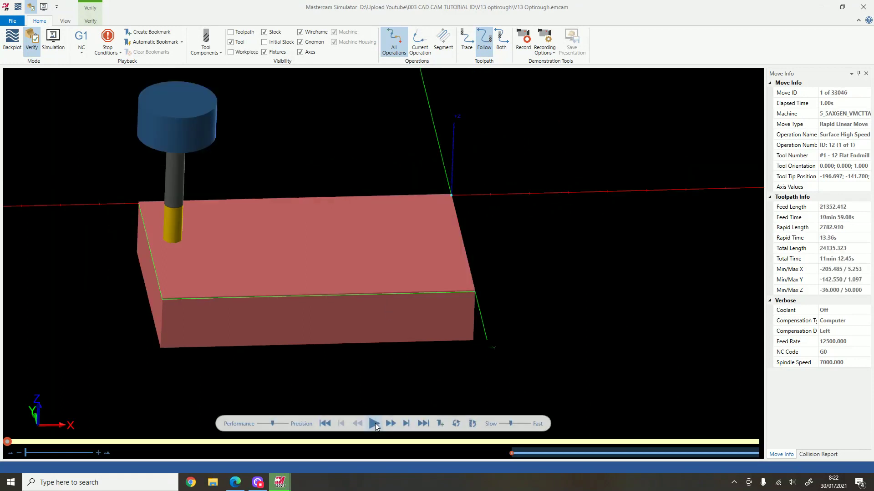
pyautogui.click(374, 424)
pyautogui.moveTo(378, 372); pyautogui.dragTo(360, 367, button='middle')
pyautogui.scroll(-3, 355, 339)
pyautogui.scroll(3, 247, 308)
pyautogui.moveTo(290, 300); pyautogui.dragTo(291, 301, button='middle')
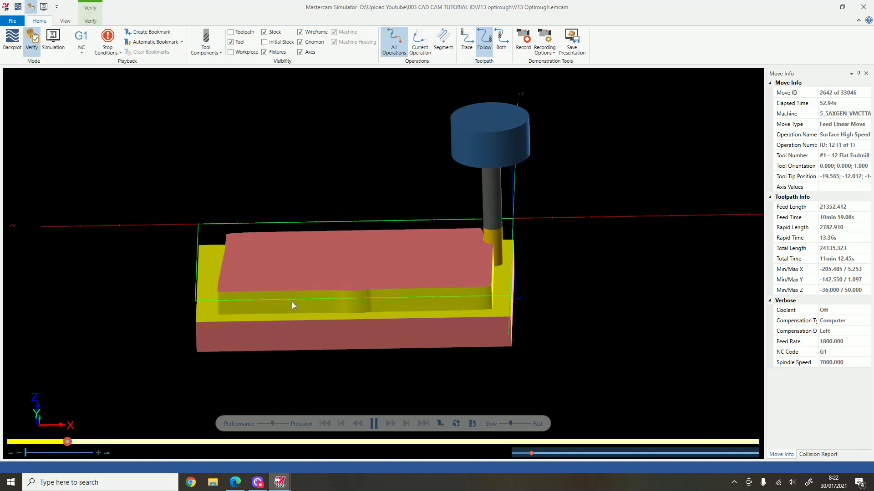
# Speed up the simulation slightly, examine the islands and pockets until roughing finishes, and return to the main Mastercam window
pyautogui.moveTo(472, 399); pyautogui.dragTo(483, 283, button='middle')
pyautogui.scroll(2, 482, 283)
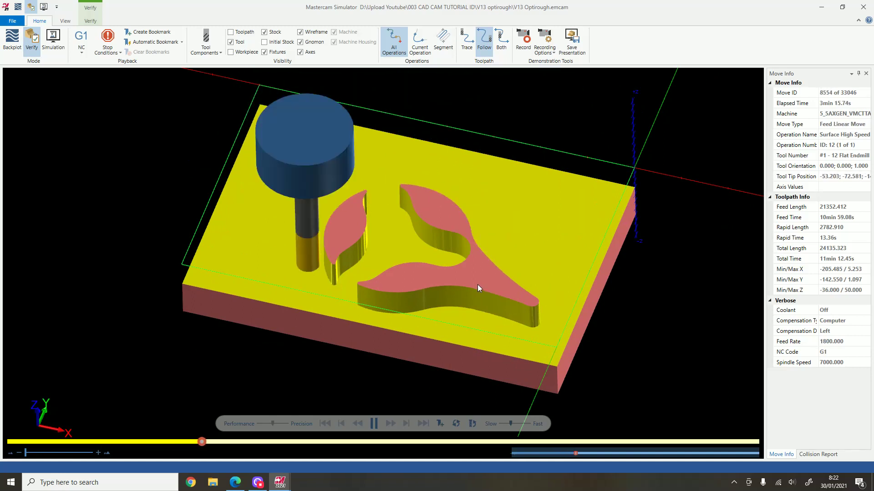
pyautogui.moveTo(477, 284); pyautogui.dragTo(516, 405, button='middle')
pyautogui.click(515, 424)
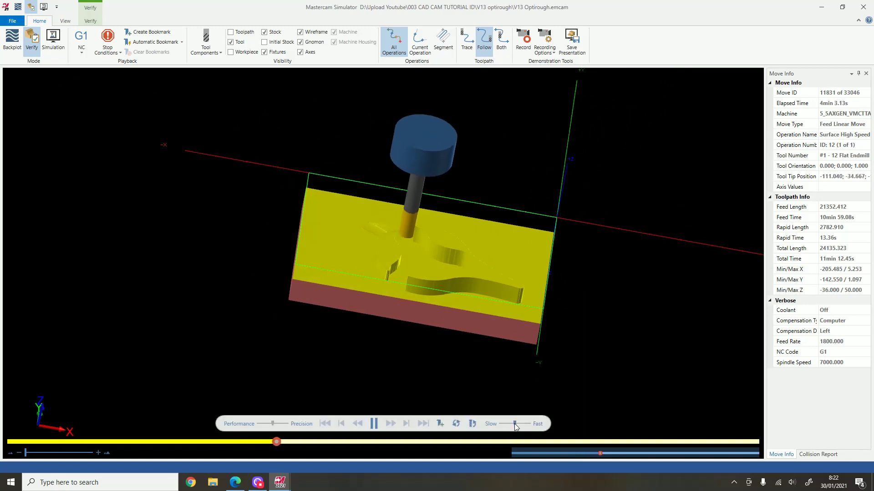
pyautogui.scroll(5, 425, 241)
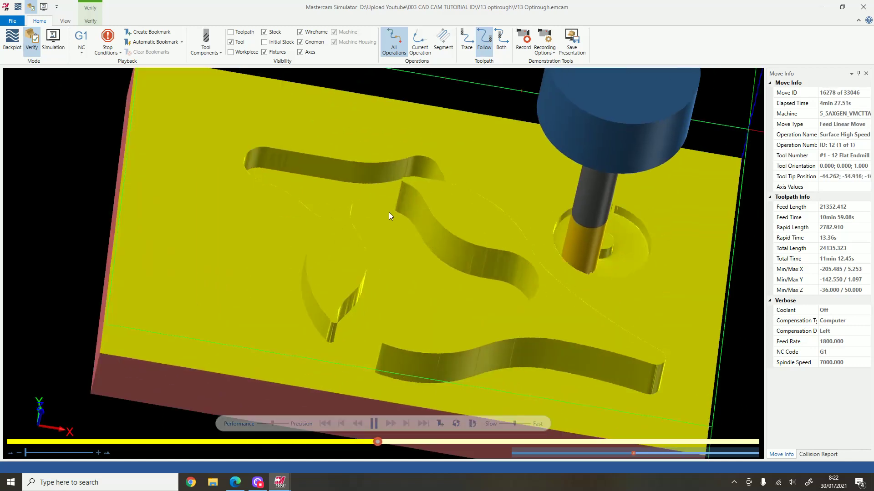
pyautogui.scroll(-5, 388, 212)
pyautogui.moveTo(458, 220); pyautogui.dragTo(448, 221, button='middle')
pyautogui.moveTo(364, 233)
pyautogui.mouseDown(button='middle')
pyautogui.moveTo(419, 231)
pyautogui.moveTo(376, 226)
pyautogui.moveTo(362, 234)
pyautogui.mouseUp(button='middle')
pyautogui.scroll(3, 361, 234)
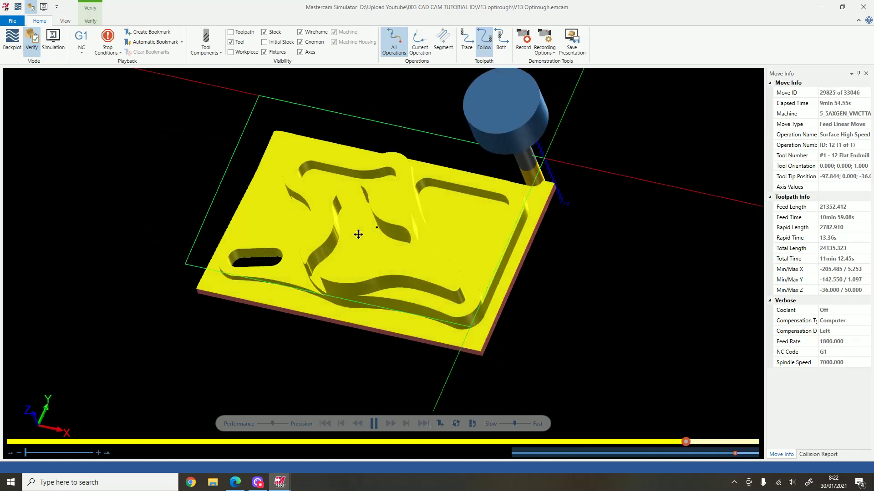
pyautogui.moveTo(361, 234); pyautogui.dragTo(425, 222, button='middle')
pyautogui.moveTo(444, 286); pyautogui.dragTo(459, 214, button='middle')
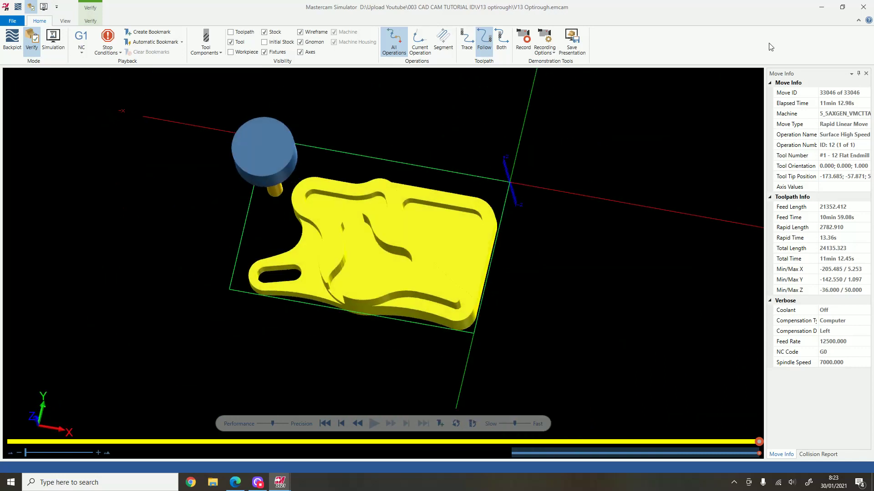
pyautogui.click(821, 6)
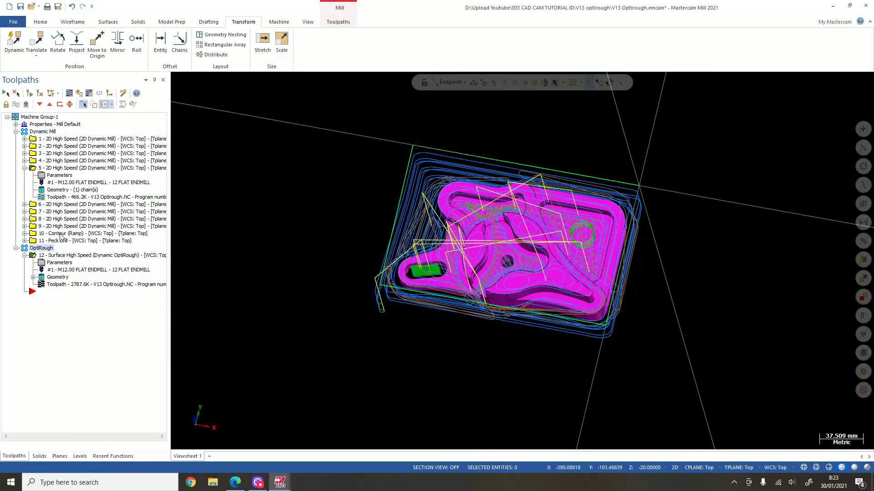
# Backplot the Dynamic Mill and OptiRough groups together and compare their cycle times
pyautogui.click(59, 218)
pyautogui.click(49, 249)
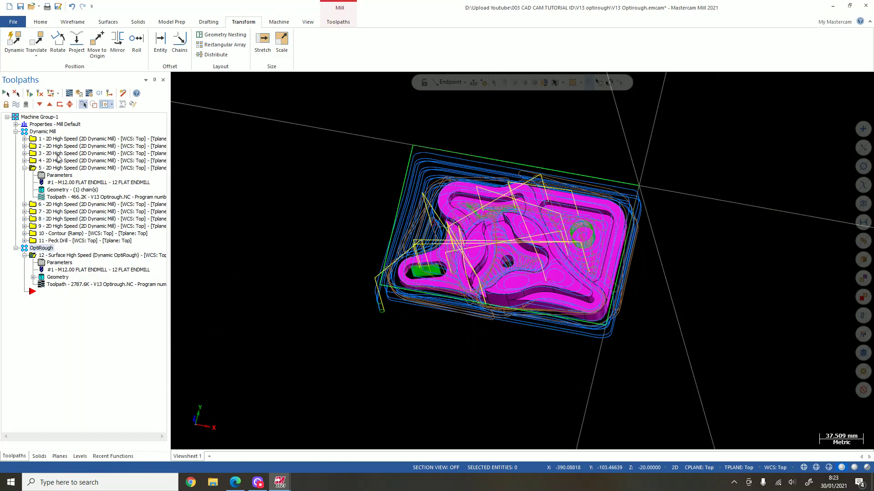
pyautogui.keyDown('ctrl'); pyautogui.click(48, 132); pyautogui.keyUp('ctrl')
pyautogui.click(69, 93)
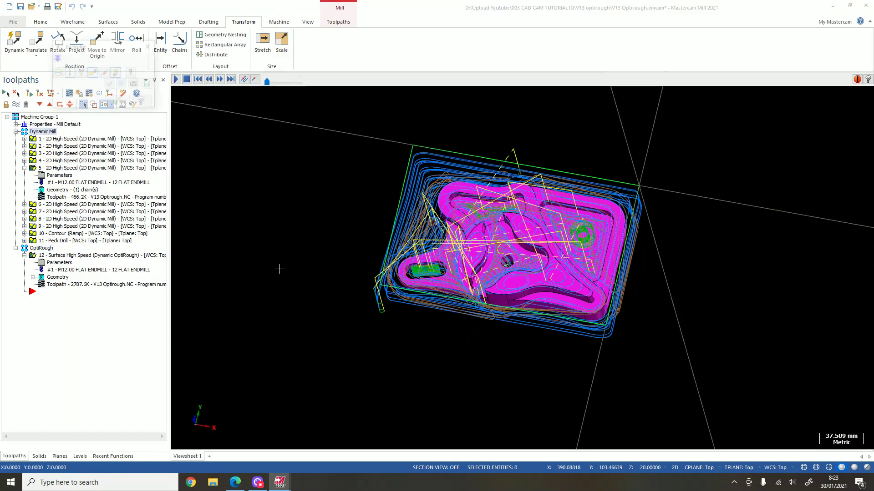
pyautogui.click(57, 59)
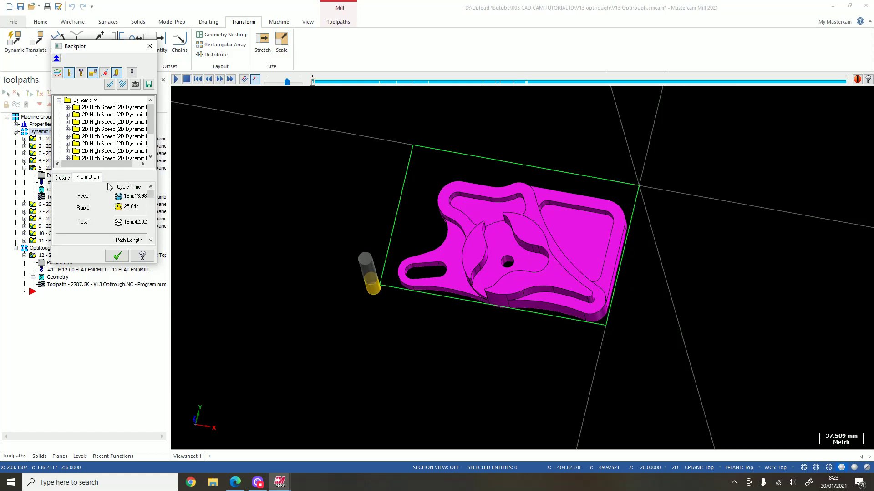
pyautogui.click(88, 100)
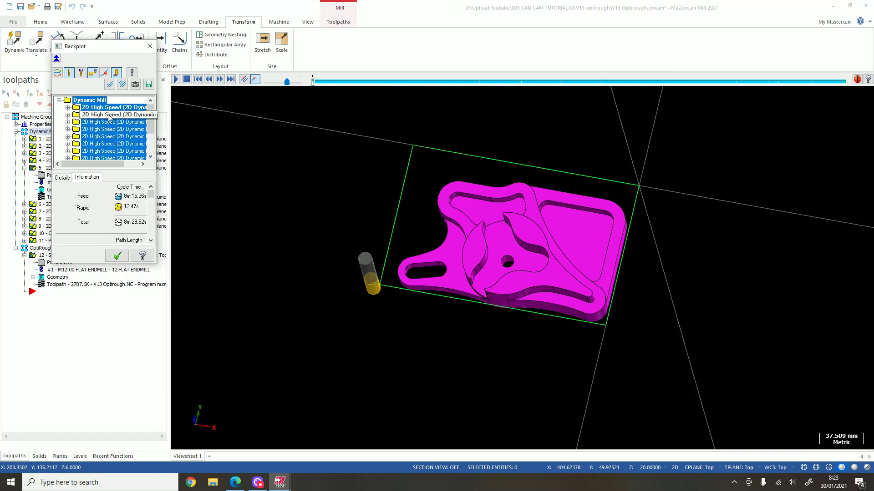
pyautogui.click(90, 152)
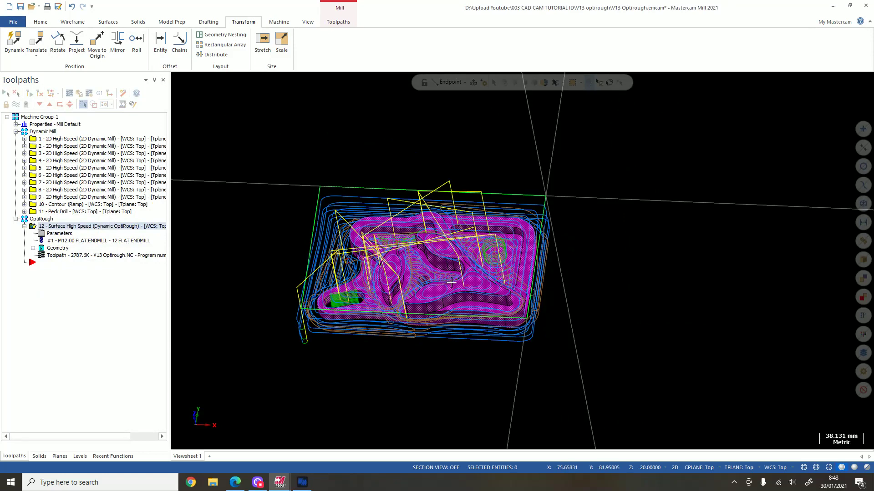
# Examine the OptiRough helical entry move in the triangular corner pocket from several views
pyautogui.scroll(6, 483, 273)
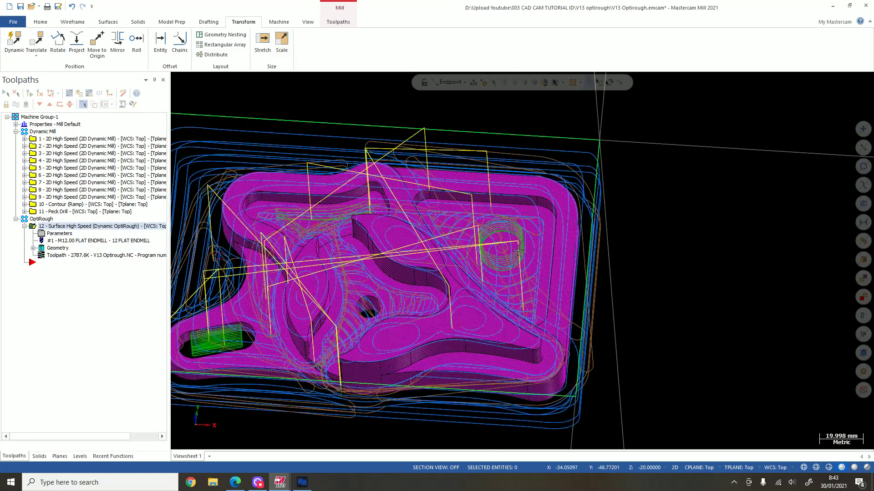
pyautogui.scroll(1, 510, 238)
pyautogui.moveTo(509, 239); pyautogui.dragTo(494, 217, button='middle')
pyautogui.scroll(-2, 506, 205)
pyautogui.hotkey('alt', '1')
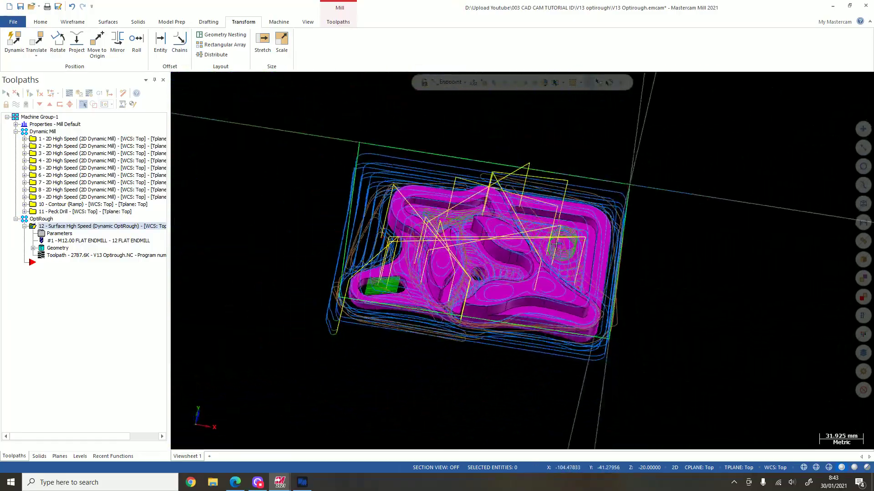
pyautogui.scroll(4, 470, 211)
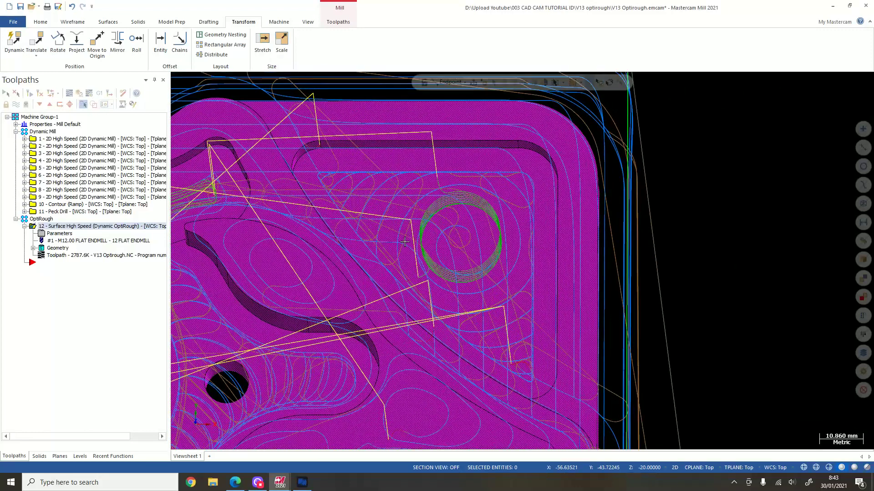
pyautogui.scroll(2, 474, 238)
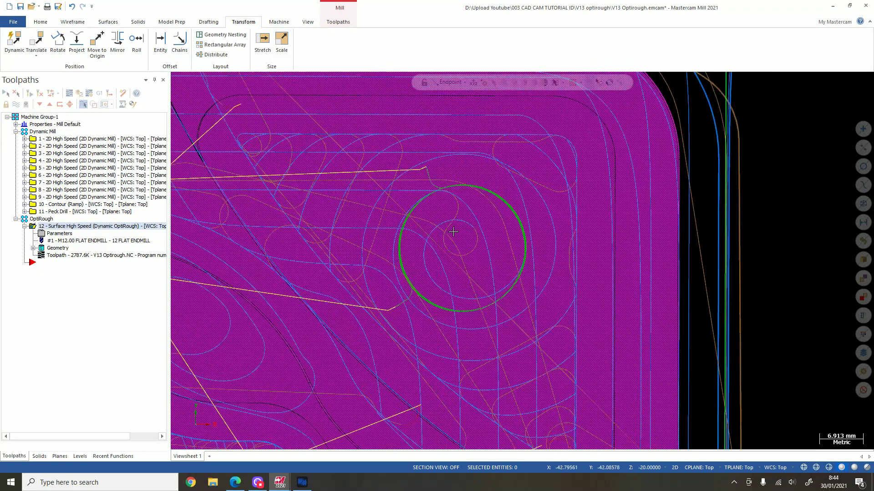
# Set the OptiRough entry helix radius to 5.0 in the transition settings and regenerate the toolpath
pyautogui.click(57, 234)
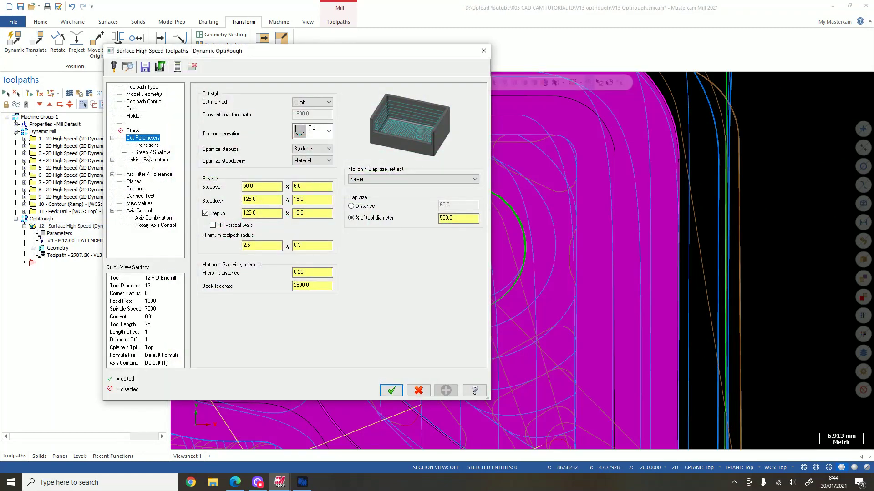
pyautogui.click(146, 152)
pyautogui.click(147, 161)
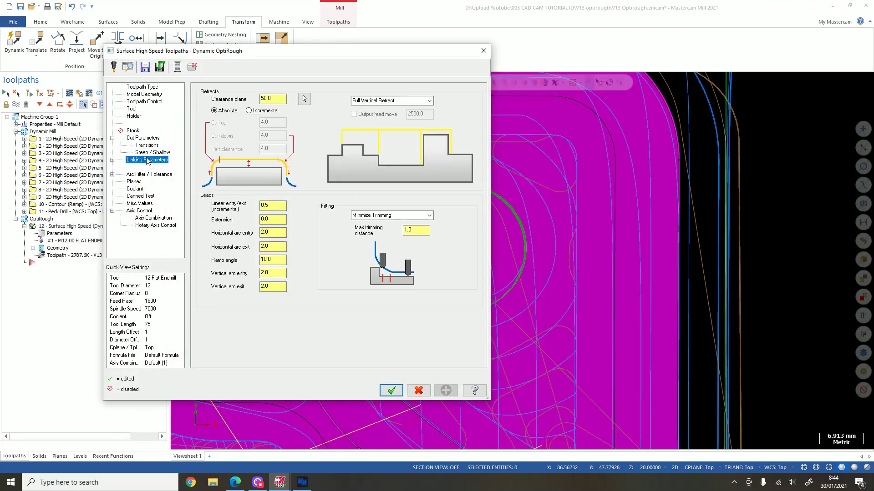
pyautogui.click(148, 147)
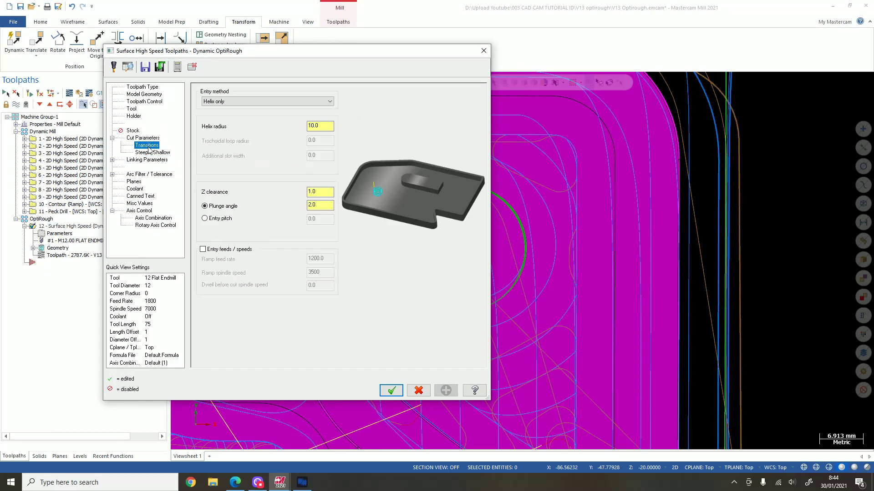
pyautogui.click(322, 126)
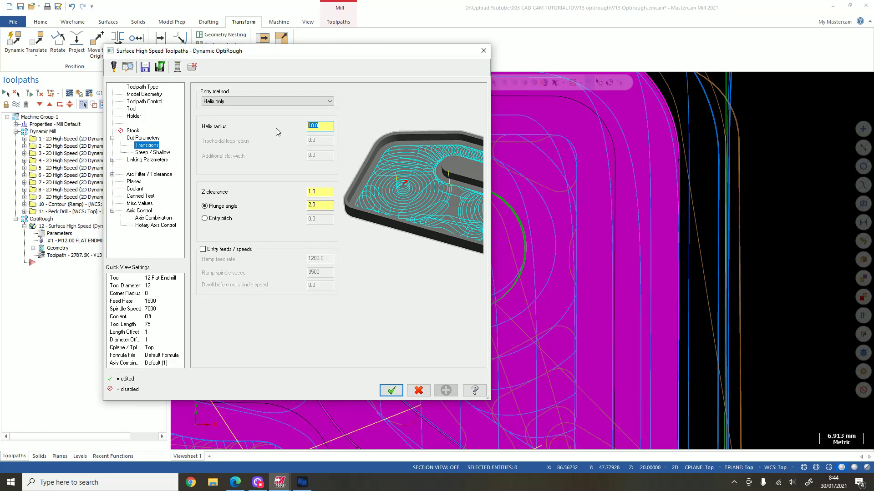
pyautogui.click(127, 109)
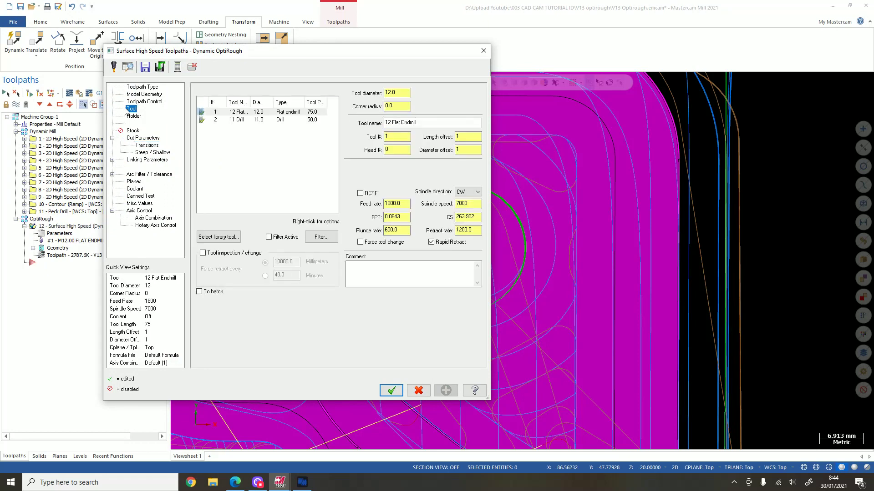
pyautogui.click(149, 145)
pyautogui.click(156, 153)
pyautogui.click(147, 145)
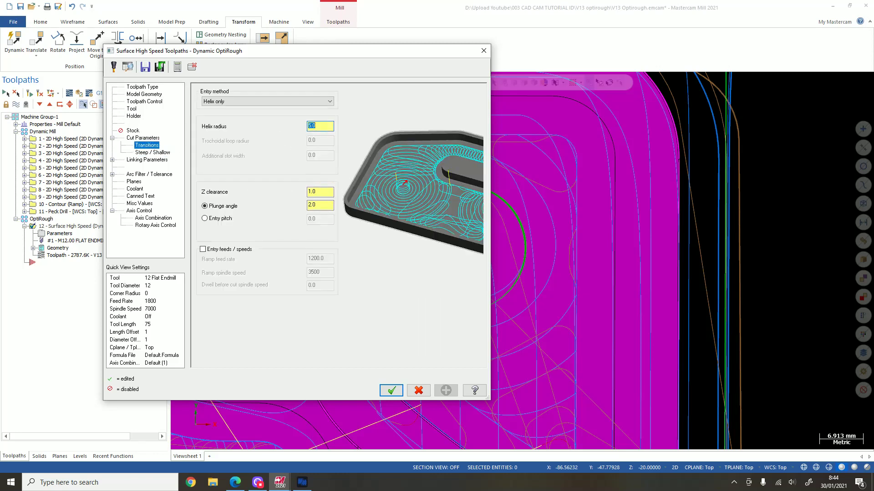
pyautogui.click(391, 391)
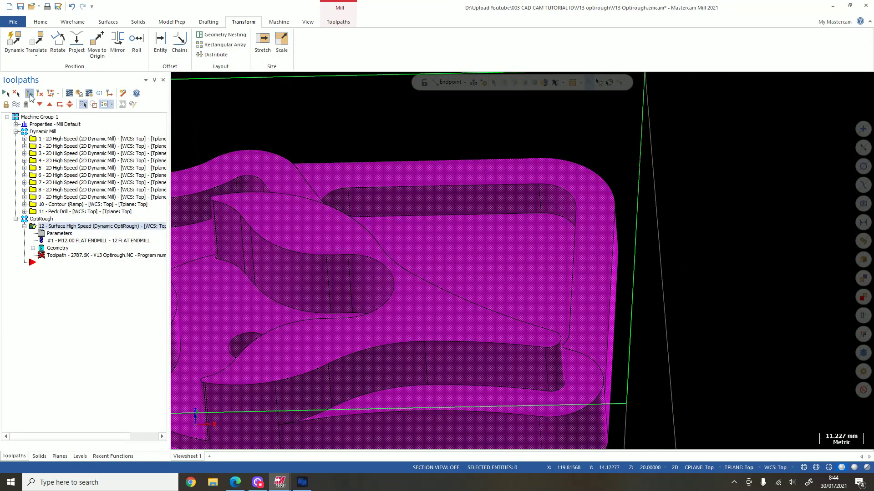
pyautogui.click(30, 94)
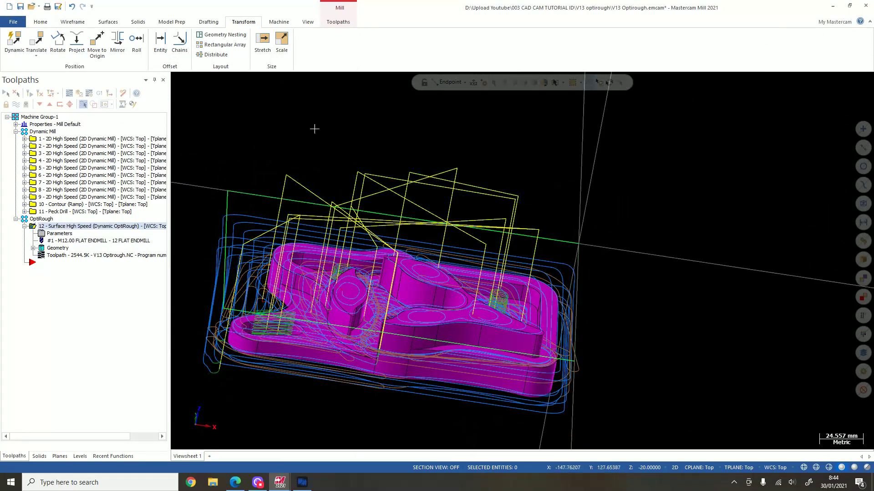
# Create a new toolpath group named gabungan under Machine Group-1
pyautogui.scroll(-1, 354, 212)
pyautogui.moveTo(354, 211)
pyautogui.mouseDown(button='middle')
pyautogui.moveTo(363, 178)
pyautogui.moveTo(380, 193)
pyautogui.moveTo(337, 185)
pyautogui.moveTo(365, 179)
pyautogui.moveTo(378, 222)
pyautogui.moveTo(387, 208)
pyautogui.mouseUp(button='middle')
pyautogui.scroll(1, 376, 214)
pyautogui.rightClick(46, 118)
pyautogui.click(45, 132)
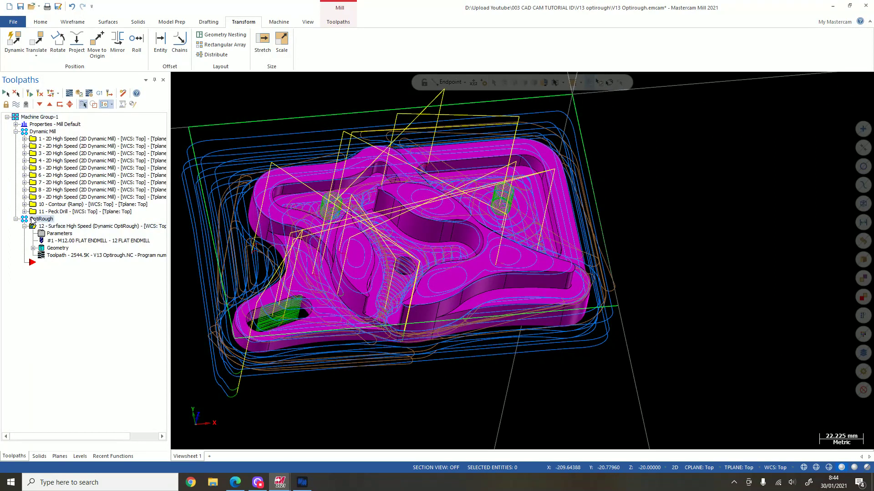
pyautogui.click(45, 132)
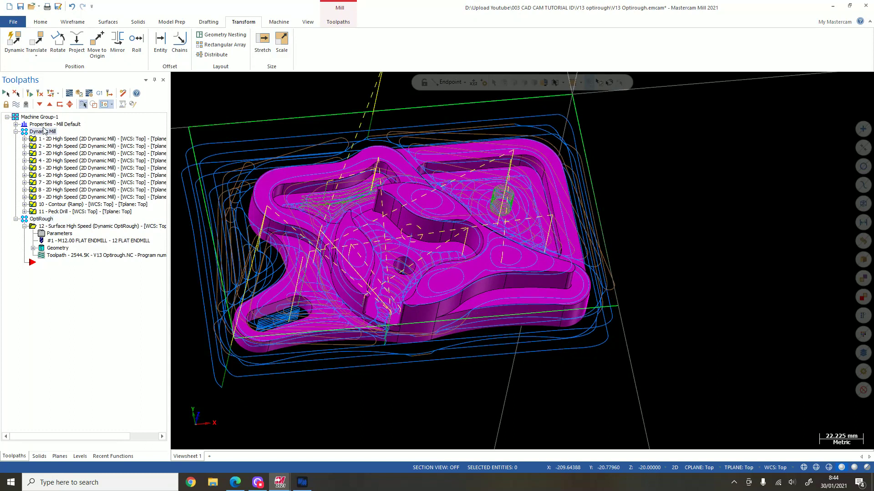
pyautogui.rightClick(40, 120)
pyautogui.moveTo(106, 176)
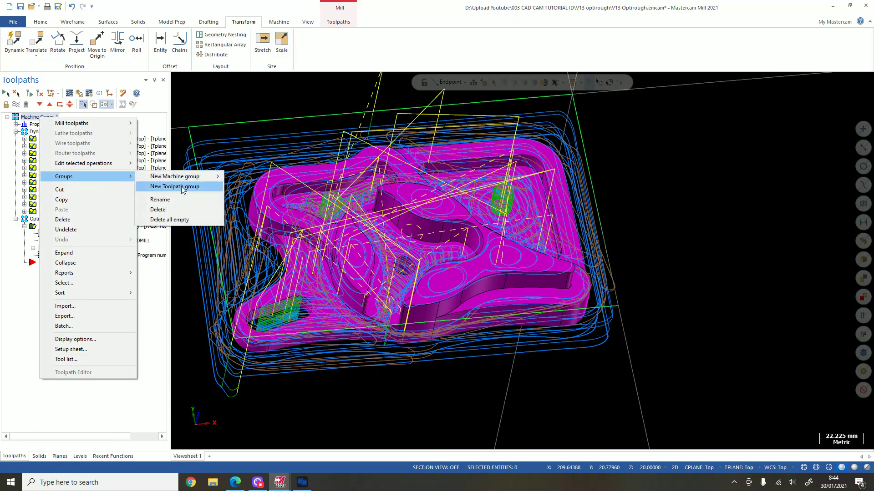
pyautogui.click(175, 186)
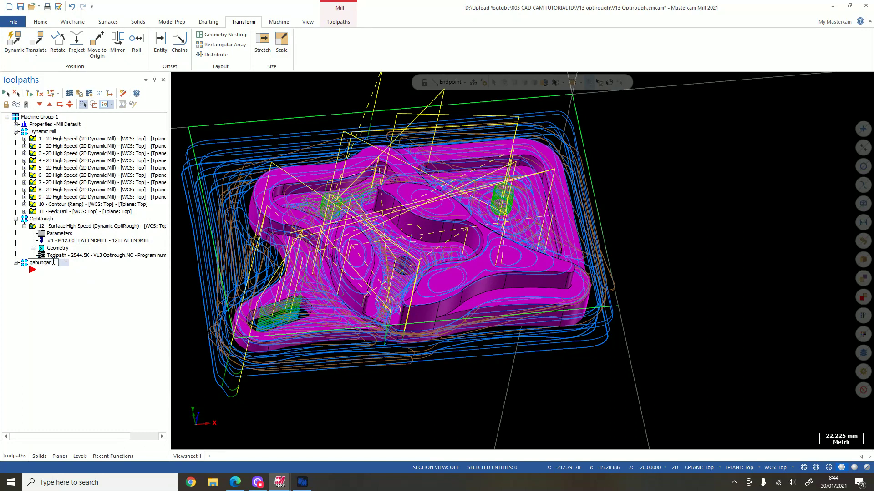
# Copy the Dynamic OptiRough operation from the OptiRough group into the gabungan group
pyautogui.click(93, 227)
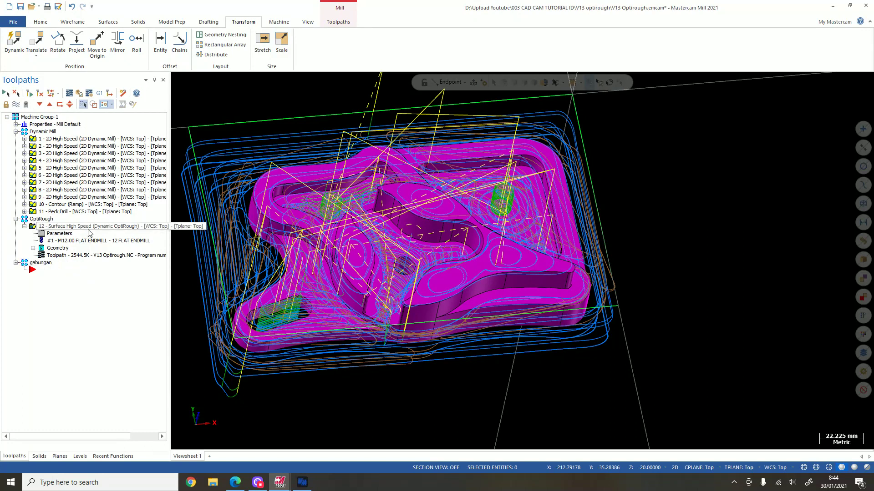
pyautogui.click(52, 272)
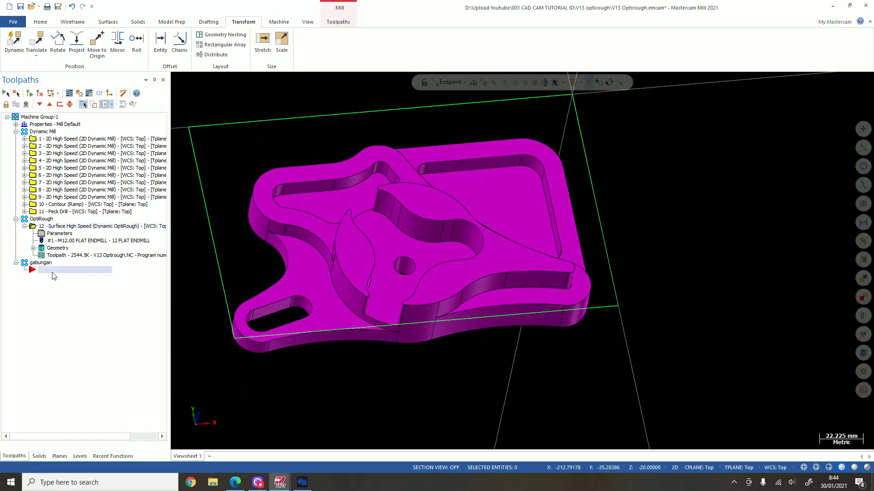
pyautogui.hotkey('ctrl', 'v')
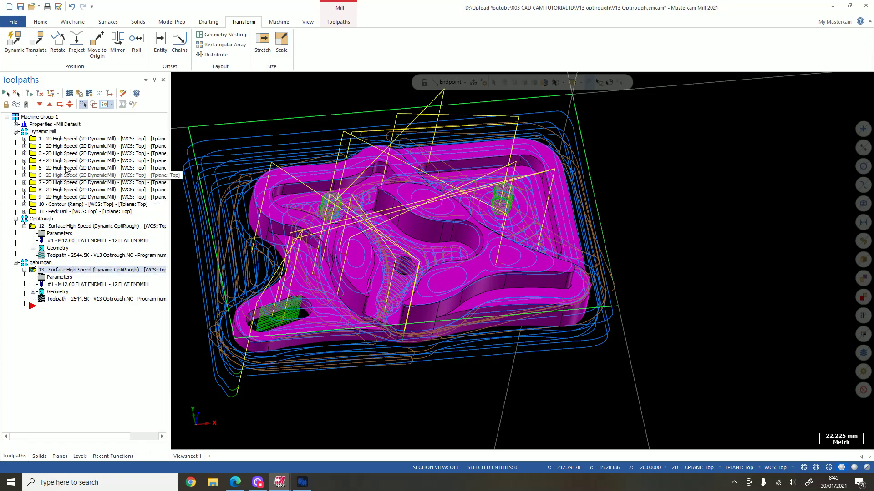
# Set the copied OptiRough operation's toolpath control to skip all pockets and regenerate it
pyautogui.moveTo(409, 237); pyautogui.dragTo(417, 232, button='middle')
pyautogui.scroll(3, 350, 152)
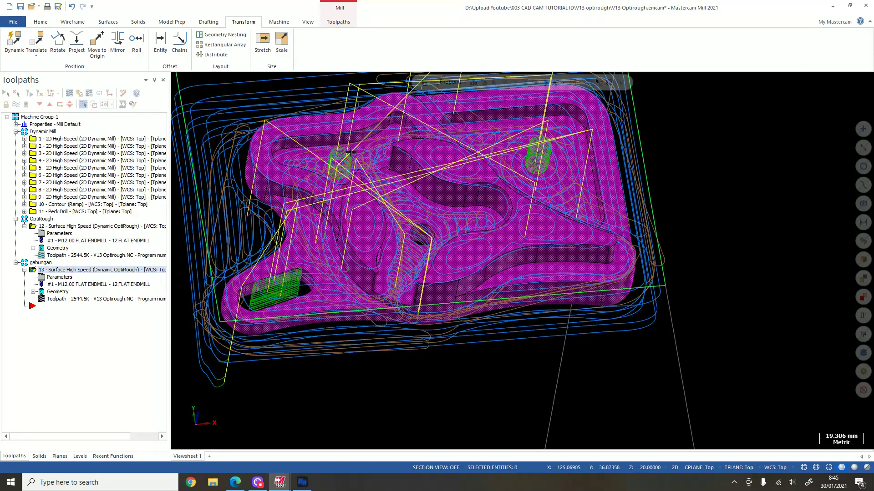
pyautogui.click(60, 277)
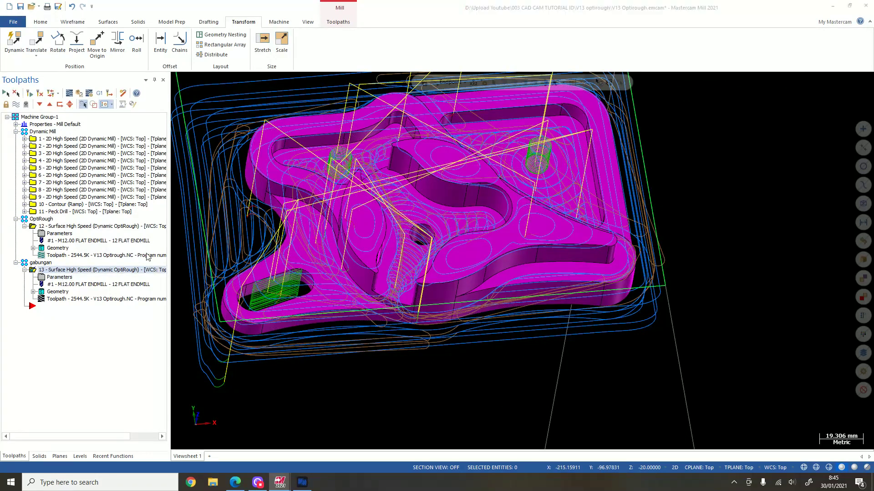
pyautogui.click(144, 101)
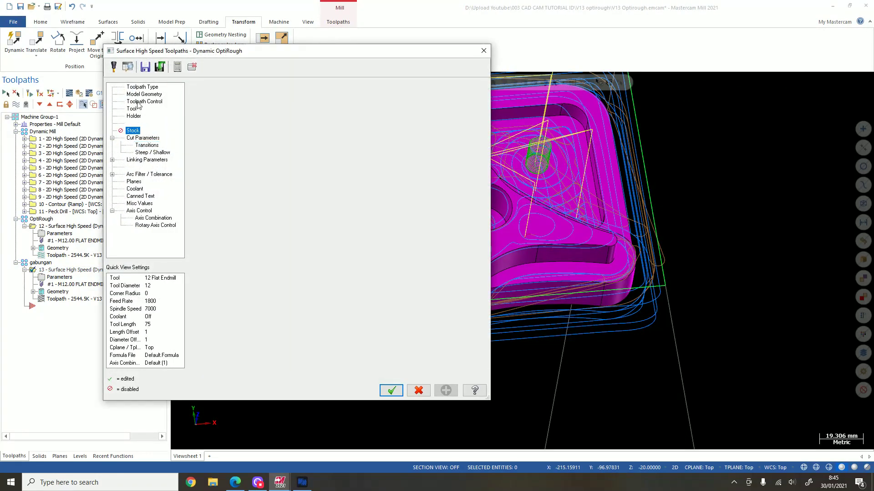
pyautogui.click(374, 188)
pyautogui.click(366, 194)
pyautogui.moveTo(366, 52); pyautogui.dragTo(513, 101)
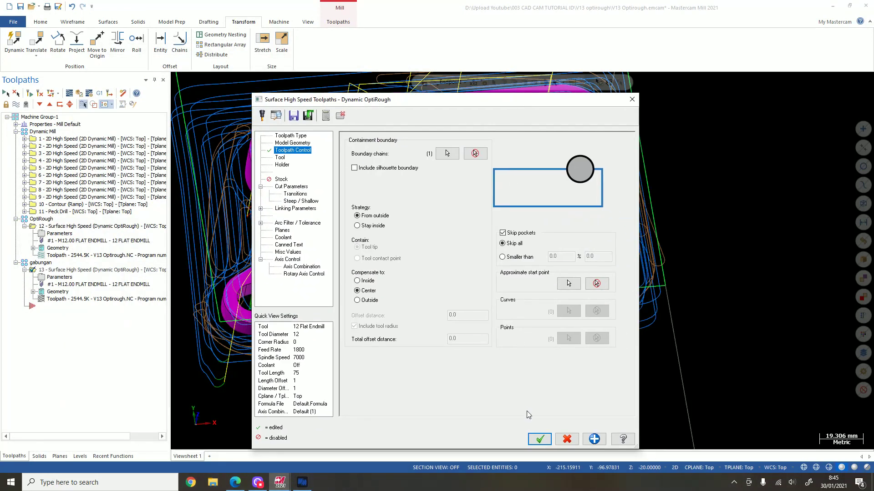
pyautogui.click(540, 439)
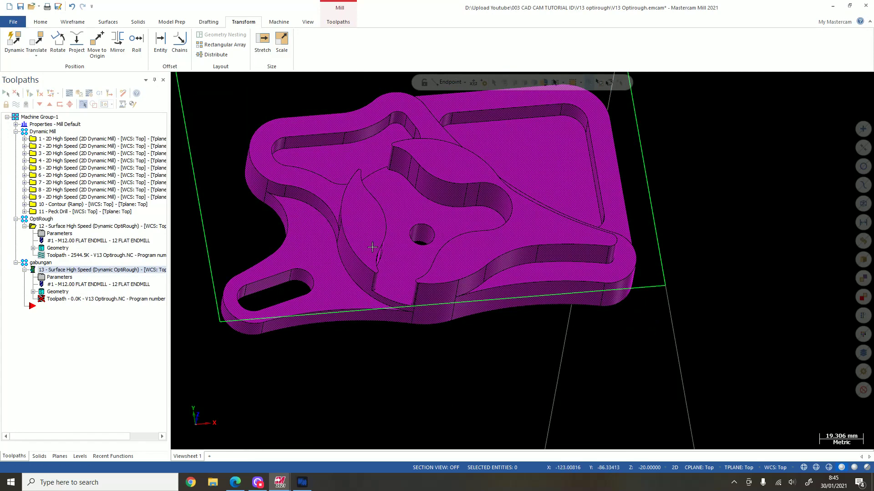
# Set the copied OptiRough operation's stepdown to 200% of the tool diameter and regenerate its toolpath
pyautogui.moveTo(372, 248); pyautogui.dragTo(358, 238, button='middle')
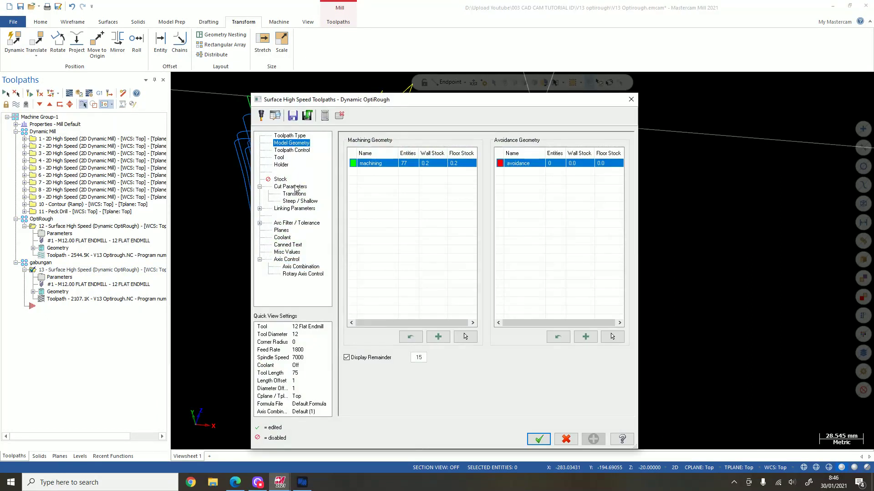
pyautogui.click(295, 187)
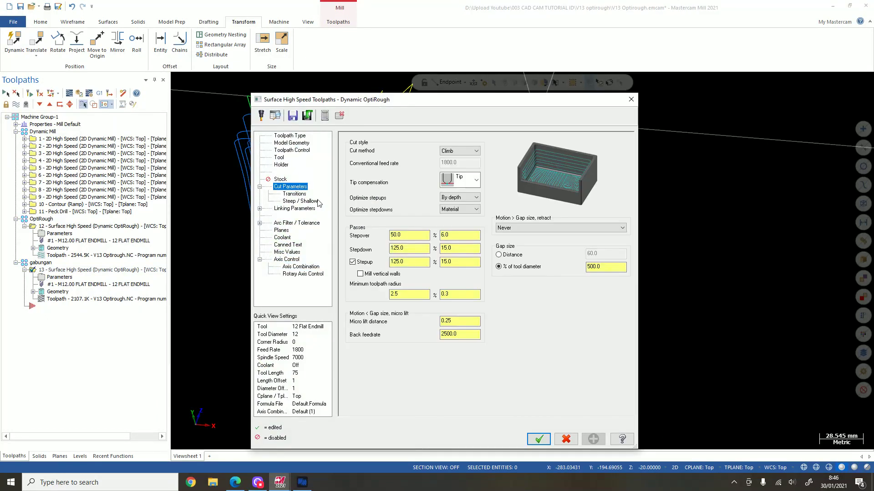
pyautogui.click(422, 247)
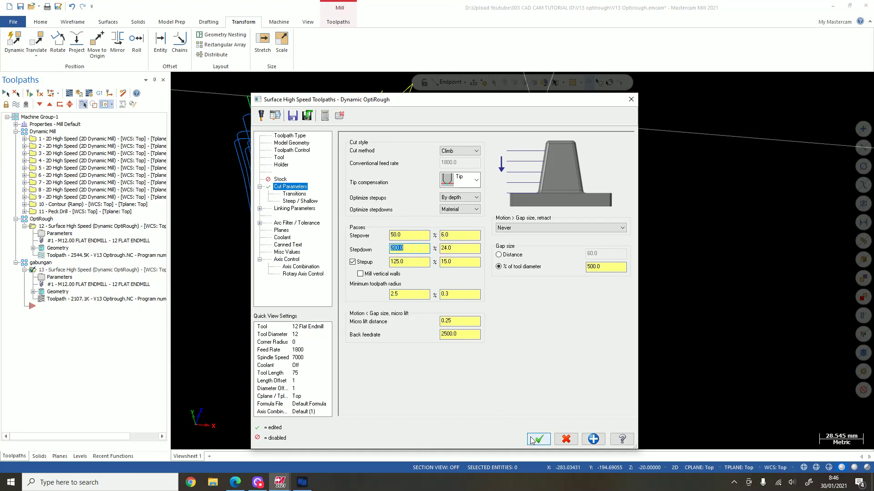
pyautogui.click(533, 439)
pyautogui.click(29, 93)
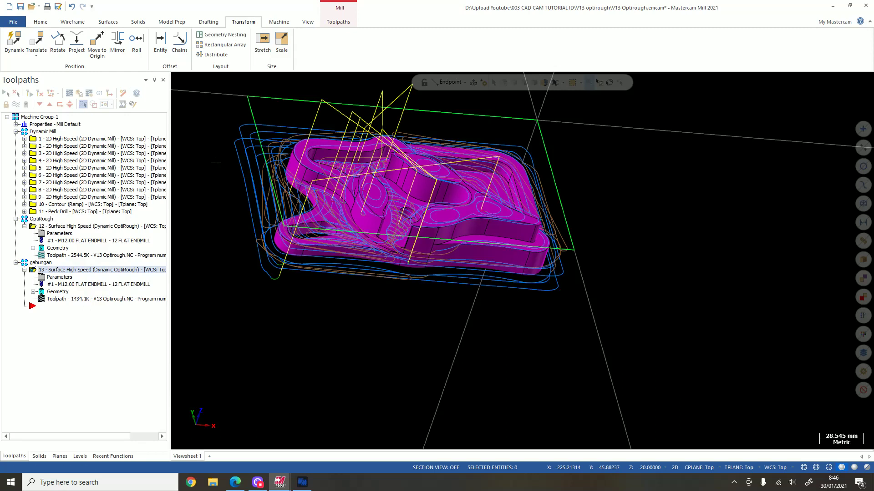
# Copy Dynamic Mill operations 5 and 9 and Contour (Ramp) operation 10 to the end of the gabungan group
pyautogui.click(100, 197)
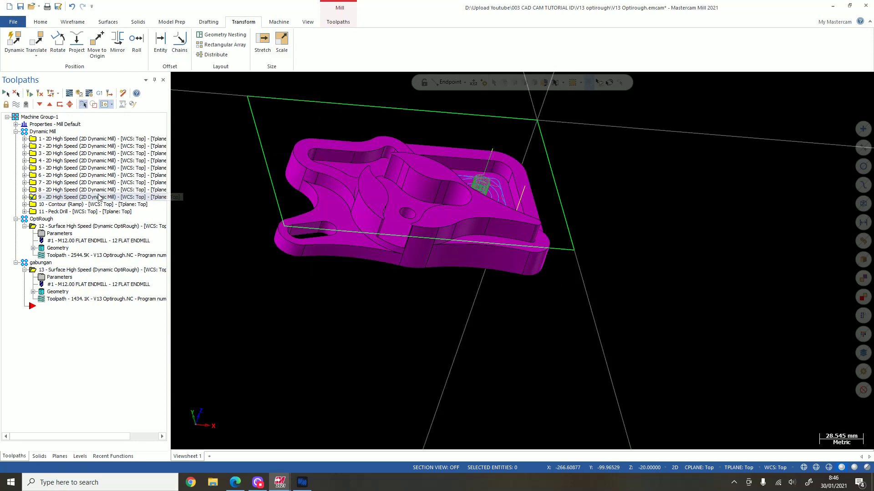
pyautogui.keyDown('ctrl'); pyautogui.click(101, 206); pyautogui.keyUp('ctrl')
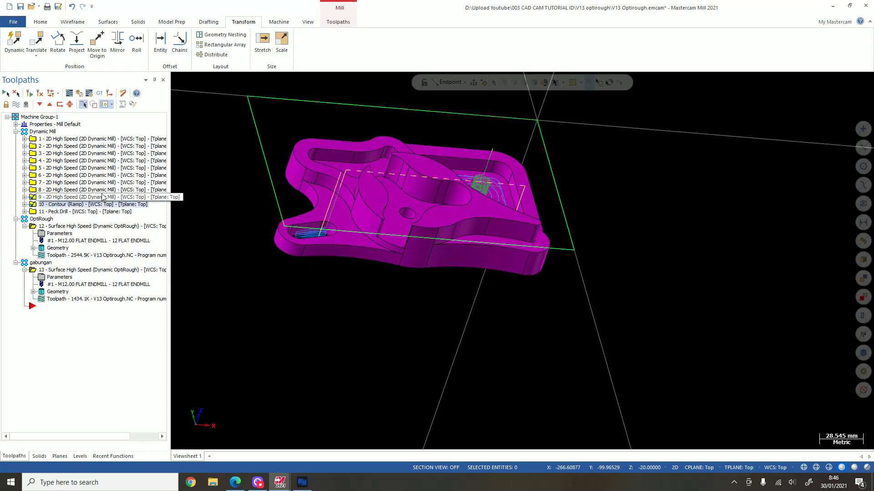
pyautogui.keyDown('ctrl'); pyautogui.click(101, 183); pyautogui.keyUp('ctrl')
pyautogui.keyDown('ctrl'); pyautogui.click(100, 176); pyautogui.keyUp('ctrl')
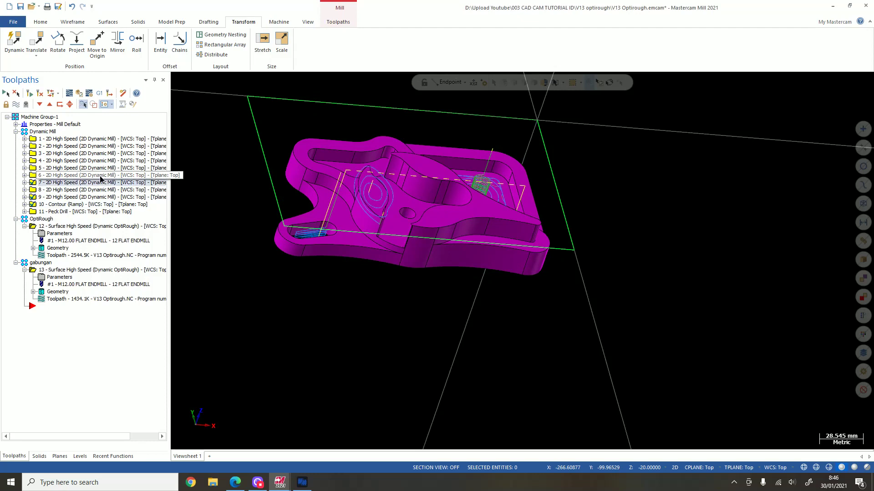
pyautogui.keyDown('ctrl'); pyautogui.click(100, 169); pyautogui.keyUp('ctrl')
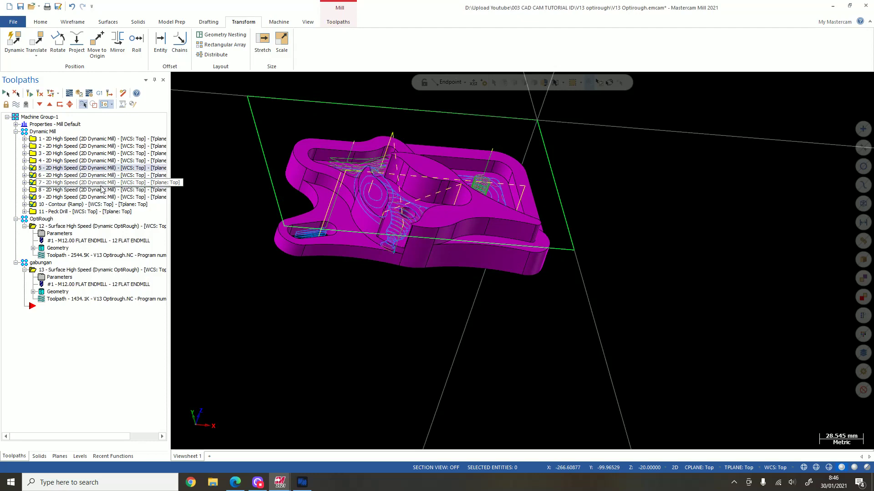
pyautogui.keyDown('ctrl'); pyautogui.click(101, 185); pyautogui.keyUp('ctrl')
pyautogui.scroll(-1, 406, 169)
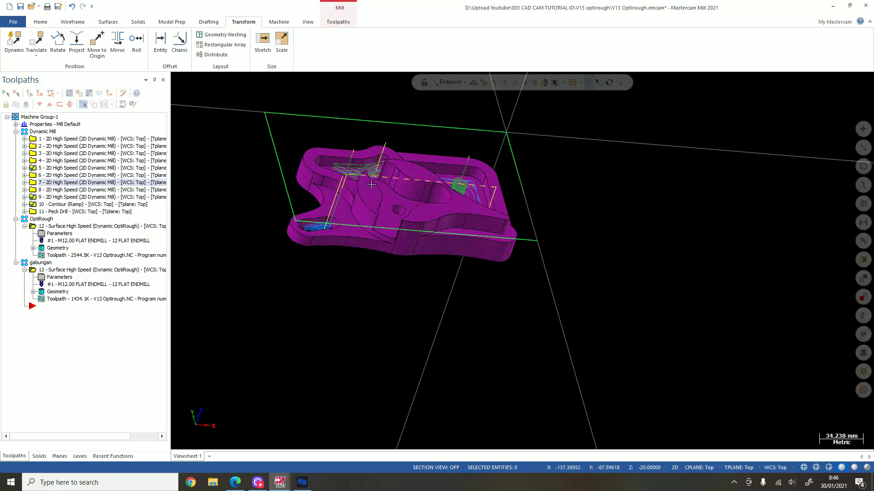
pyautogui.scroll(2, 406, 165)
pyautogui.moveTo(407, 165); pyautogui.dragTo(346, 214, button='middle')
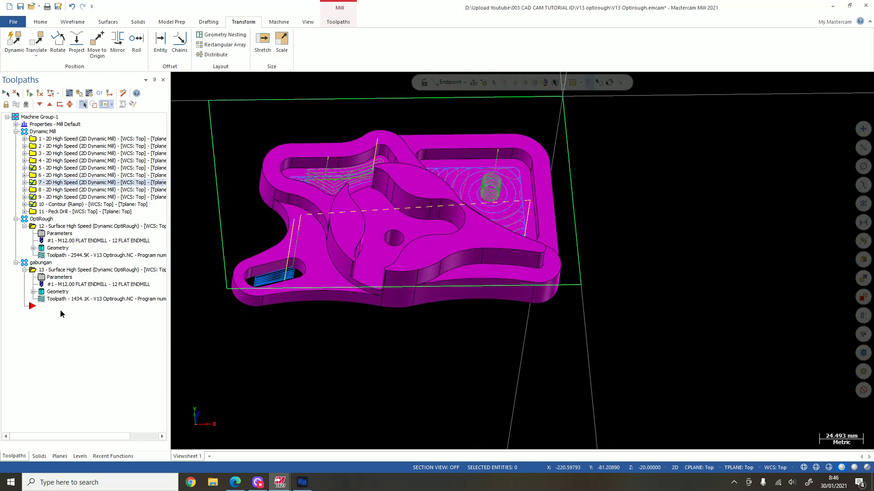
pyautogui.hotkey('ctrl', 'v')
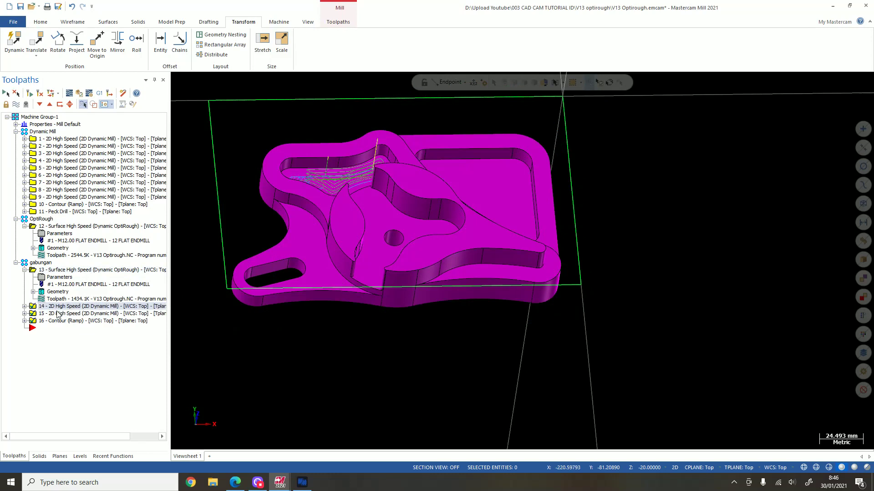
# Inspect the gabungan group's toolpaths individually and together, and collapse its OptiRough operation in the tree
pyautogui.click(72, 314)
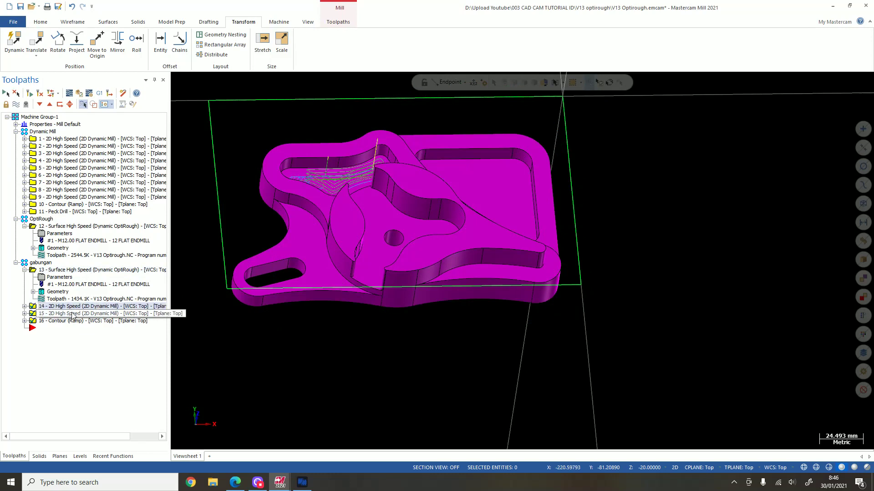
pyautogui.click(74, 322)
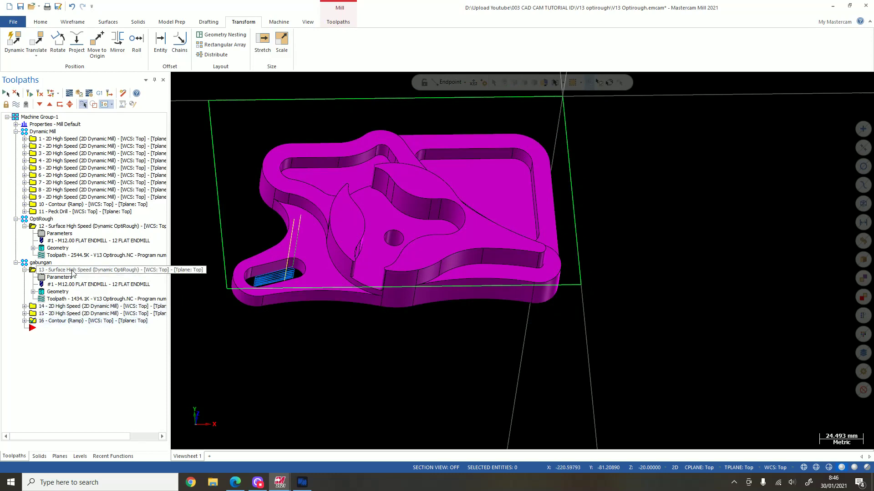
pyautogui.click(73, 271)
pyautogui.moveTo(410, 236)
pyautogui.mouseDown(button='middle')
pyautogui.moveTo(453, 269)
pyautogui.moveTo(425, 209)
pyautogui.moveTo(421, 256)
pyautogui.moveTo(428, 205)
pyautogui.mouseUp(button='middle')
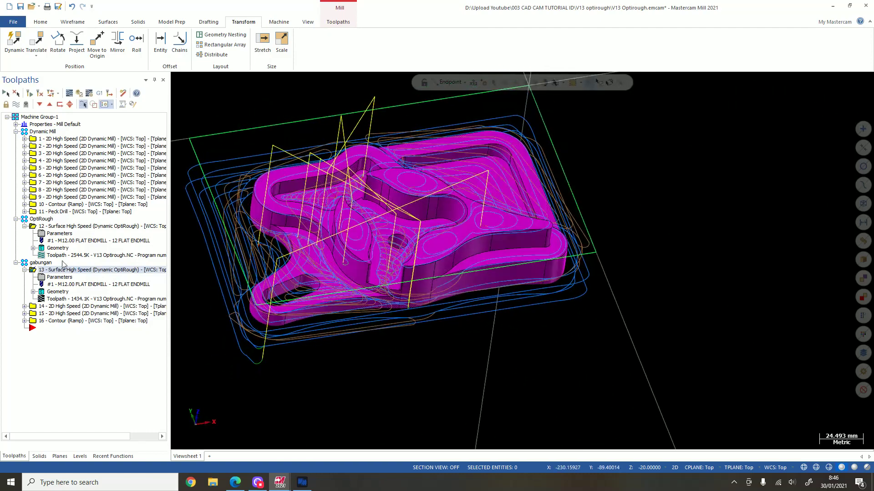
pyautogui.click(40, 264)
pyautogui.click(24, 271)
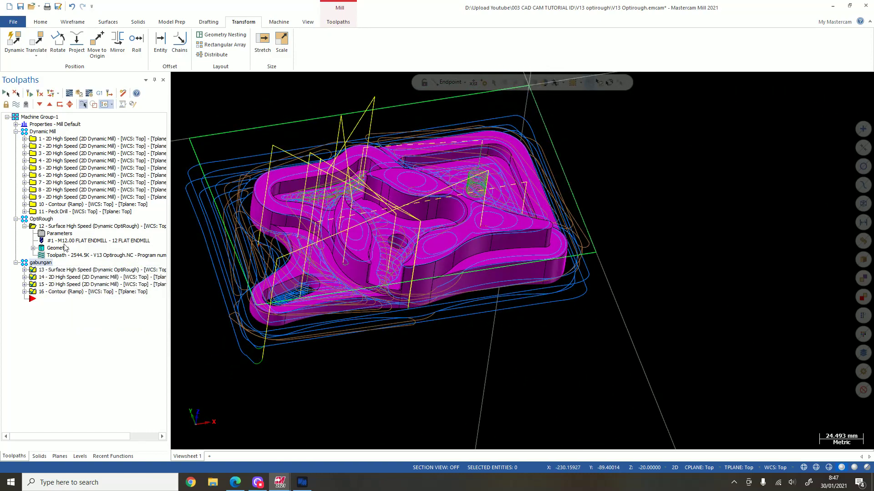
# Copy the Peck Drill operation from the Dynamic Mill group into both the gabungan and OptiRough groups
pyautogui.click(72, 212)
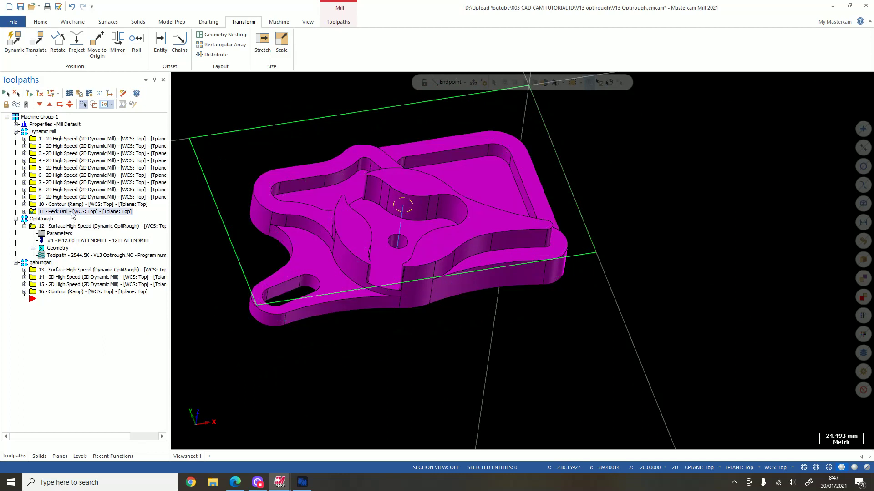
pyautogui.click(64, 292)
pyautogui.hotkey('ctrl', 'v')
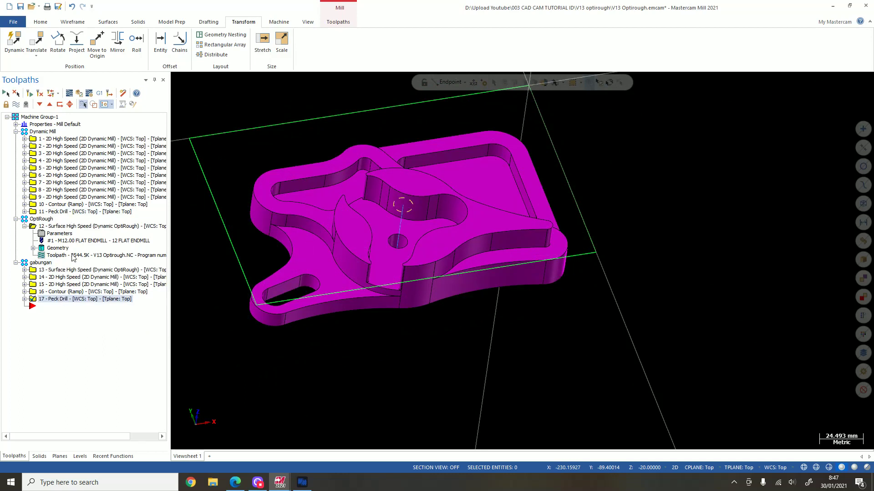
pyautogui.click(78, 212)
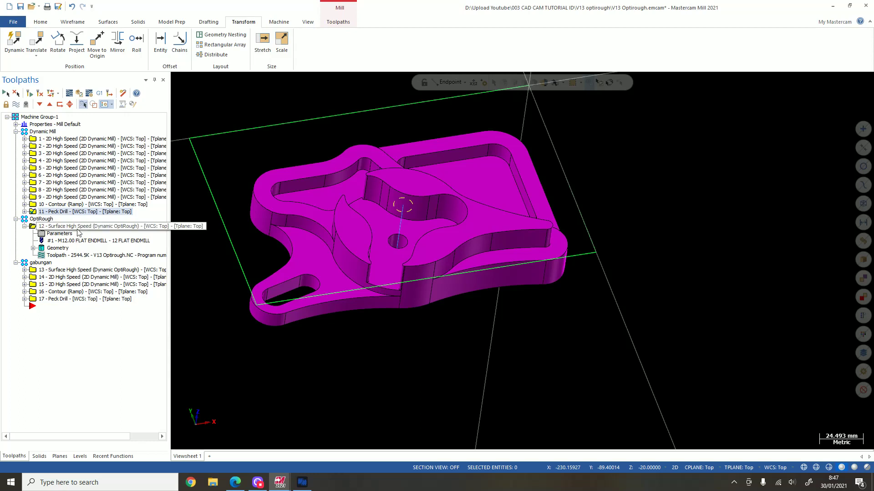
pyautogui.click(80, 227)
pyautogui.hotkey('ctrl', 'v')
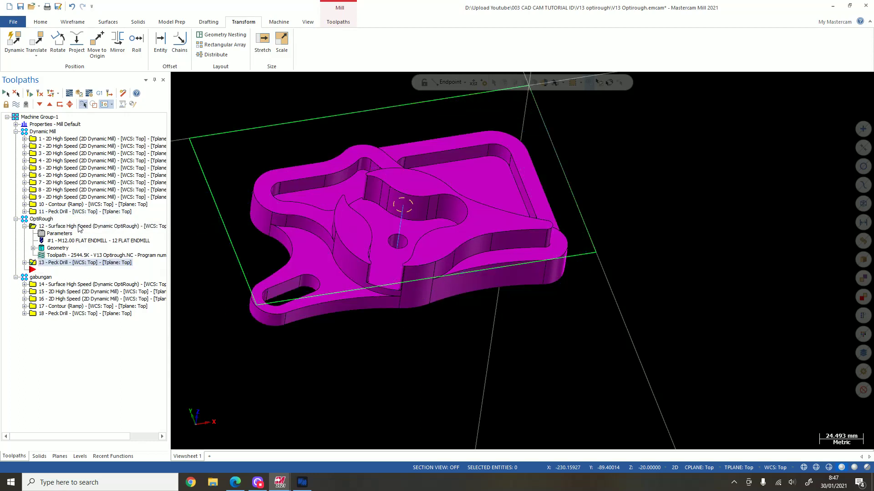
# Collapse the OptiRough operation, select the whole gabungan group, examine its combined toolpaths and open them in the Verify simulation
pyautogui.click(41, 219)
pyautogui.click(25, 226)
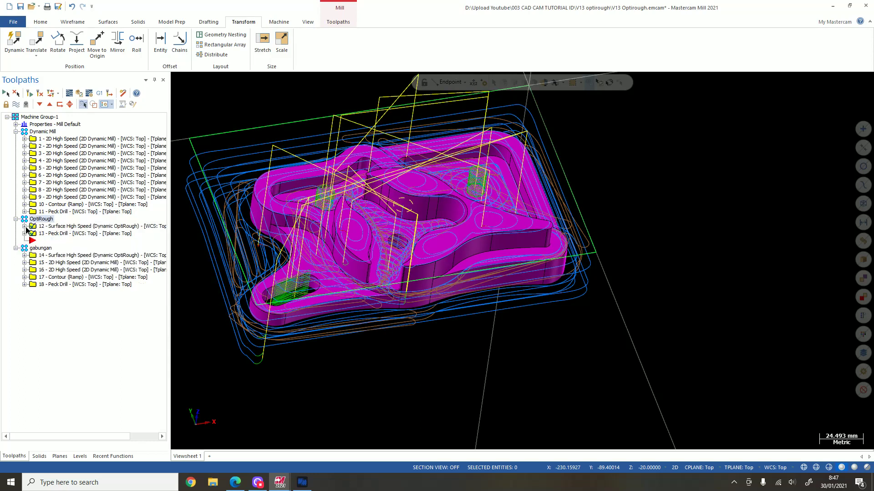
pyautogui.click(26, 248)
pyautogui.moveTo(346, 273); pyautogui.dragTo(369, 259, button='middle')
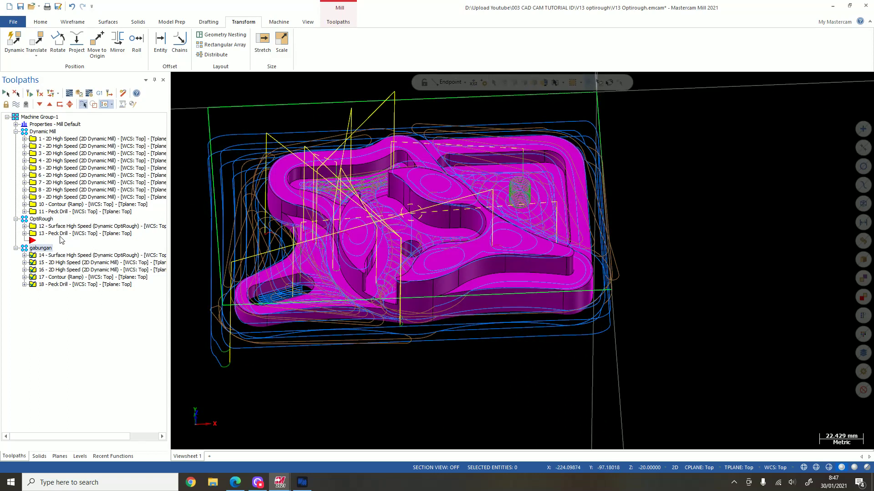
pyautogui.moveTo(395, 243); pyautogui.dragTo(431, 272, button='middle')
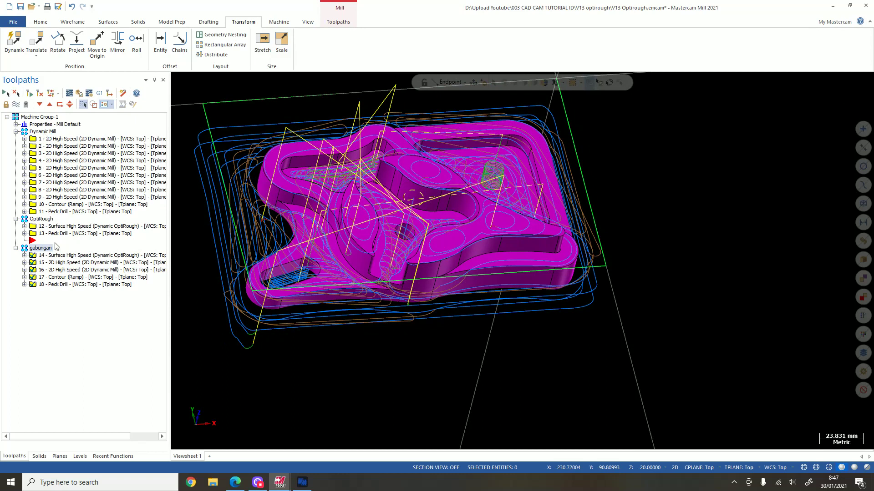
pyautogui.click(79, 93)
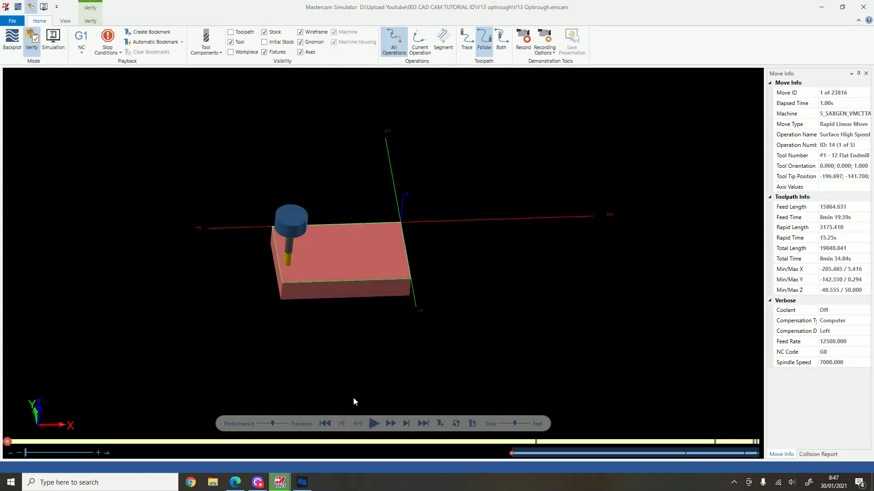
# Play the full machining simulation of the gabungan group, inspect the finished part from several angles and return to the toolpath model
pyautogui.click(373, 424)
pyautogui.scroll(4, 352, 251)
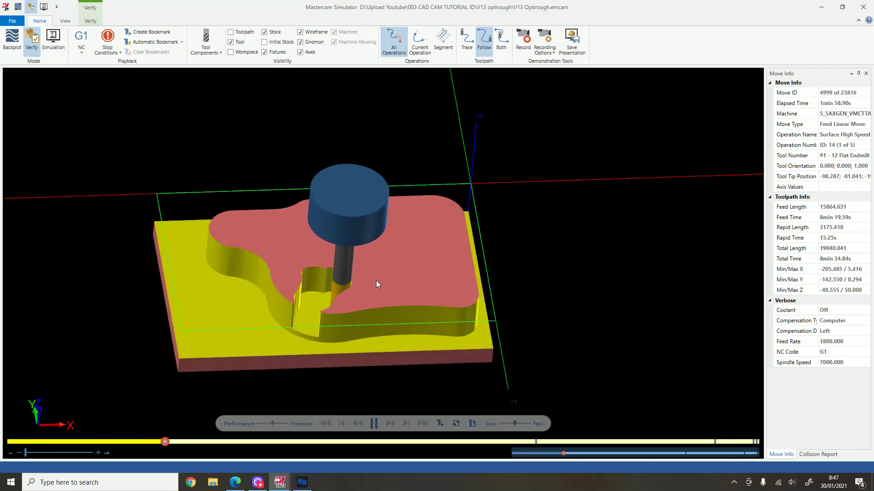
pyautogui.moveTo(380, 268)
pyautogui.mouseDown(button='middle')
pyautogui.moveTo(368, 269)
pyautogui.moveTo(382, 268)
pyautogui.moveTo(369, 276)
pyautogui.mouseUp(button='middle')
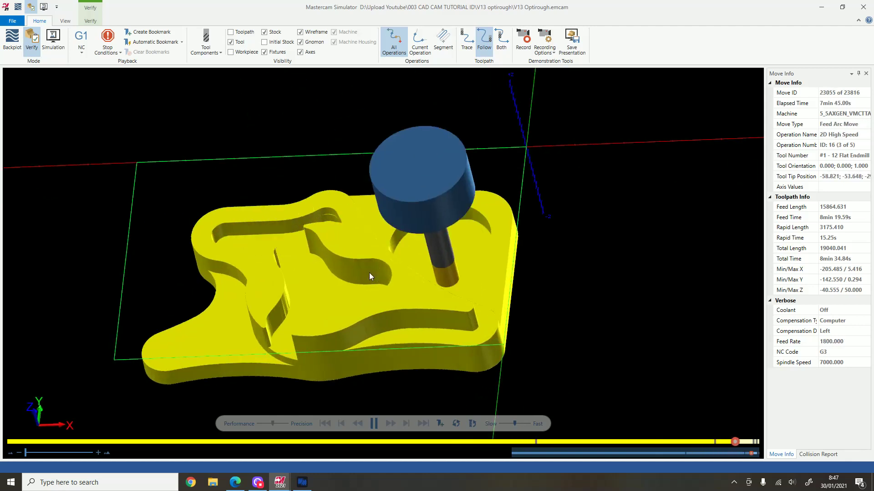
pyautogui.moveTo(369, 273); pyautogui.dragTo(427, 273, button='middle')
pyautogui.scroll(-5, 374, 276)
pyautogui.scroll(5, 387, 282)
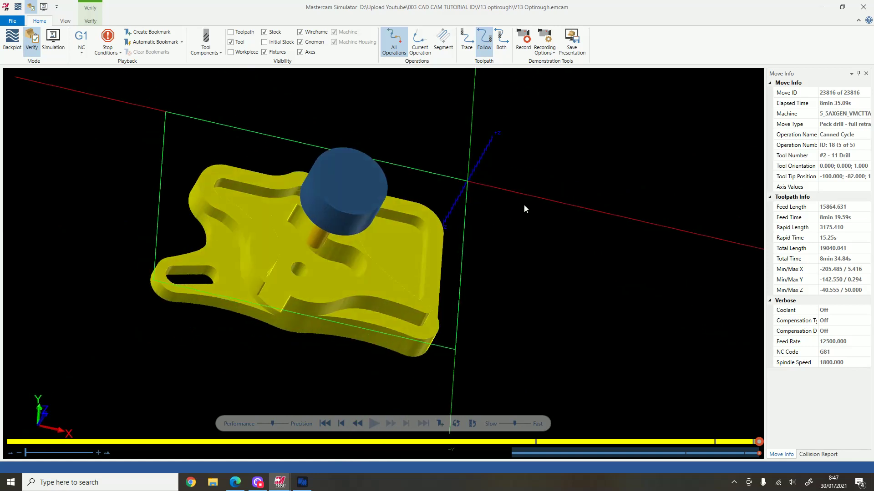
pyautogui.moveTo(525, 205); pyautogui.dragTo(503, 204, button='middle')
pyautogui.click(824, 7)
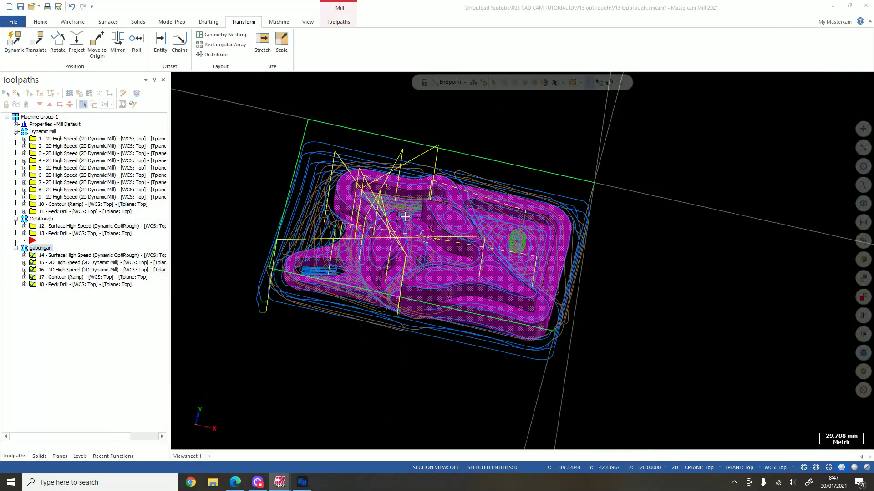
# Add the OptiRough and Dynamic Mill groups to the selection, backplot all three groups and show their cycle-time information
pyautogui.keyDown('ctrl'); pyautogui.click(42, 221); pyautogui.keyUp('ctrl')
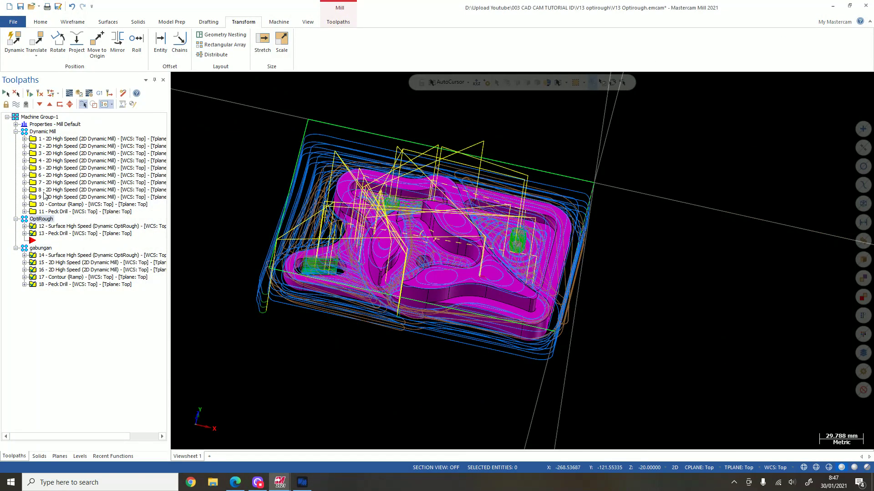
pyautogui.keyDown('ctrl'); pyautogui.click(42, 131); pyautogui.keyUp('ctrl')
pyautogui.click(71, 94)
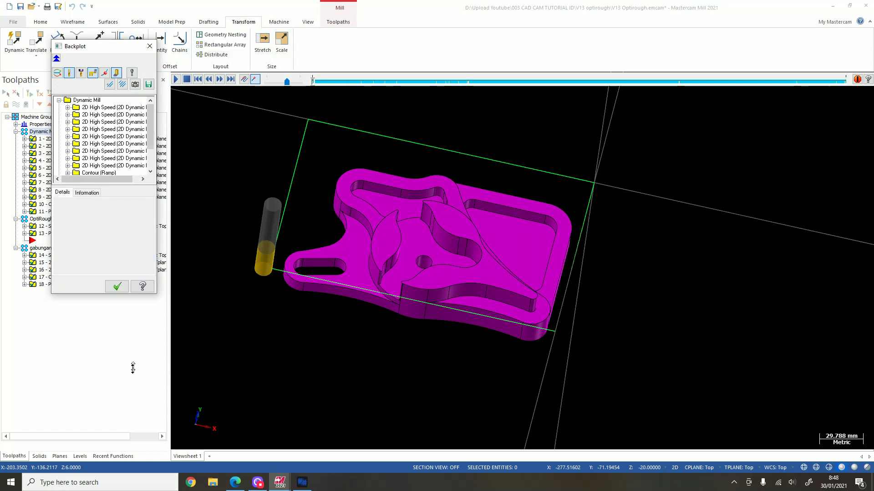
pyautogui.click(87, 264)
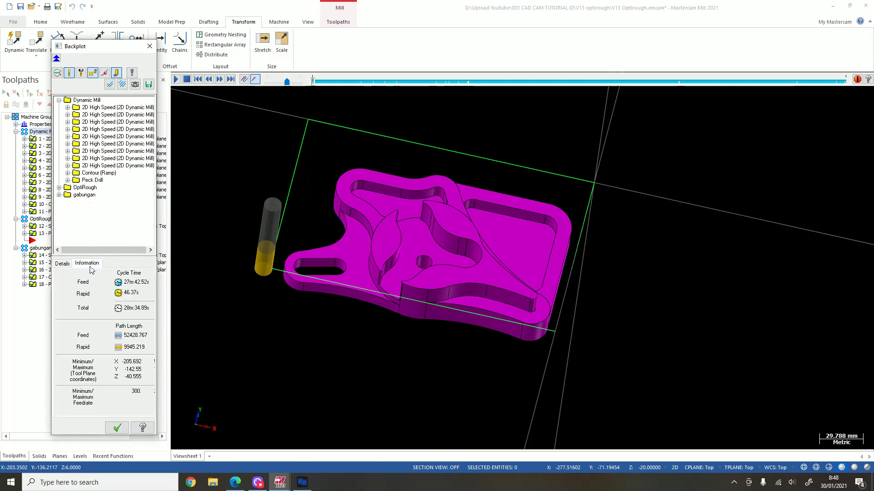
# Compare the backplot cycle times of the Dynamic Mill, OptiRough and gabungan groups one by one, and close the backplot
pyautogui.click(88, 100)
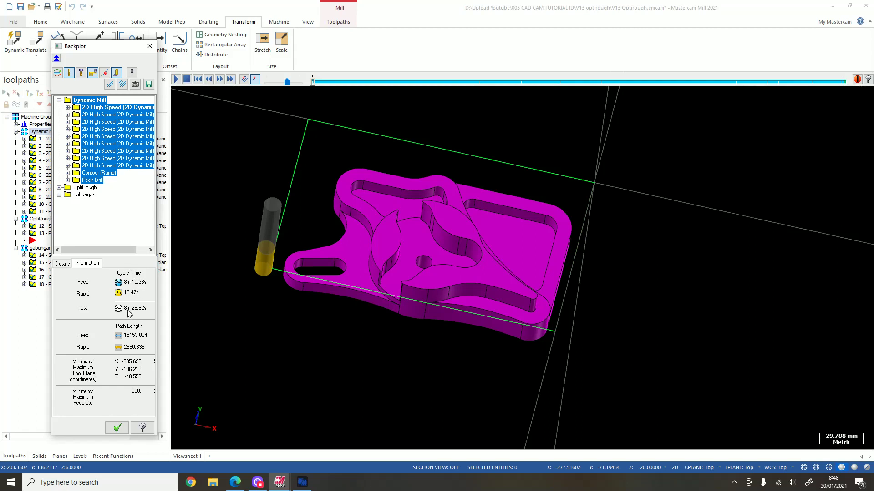
pyautogui.click(86, 188)
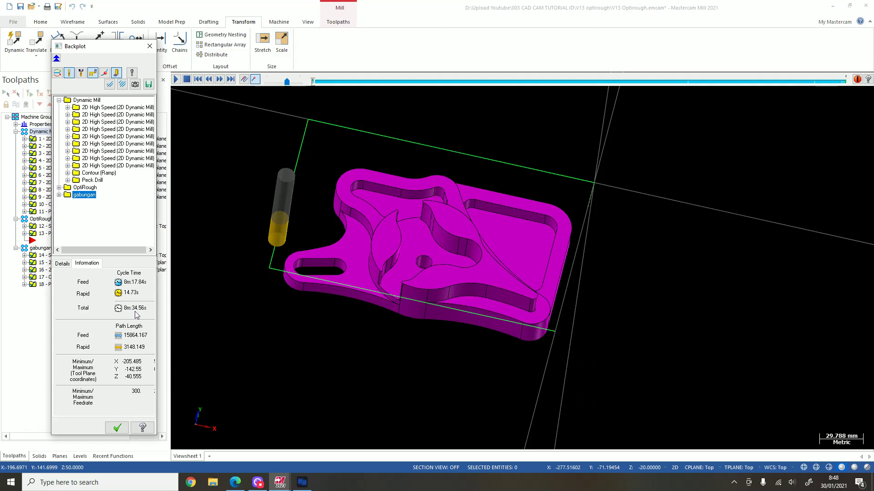
pyautogui.click(89, 101)
pyautogui.click(87, 196)
pyautogui.click(93, 101)
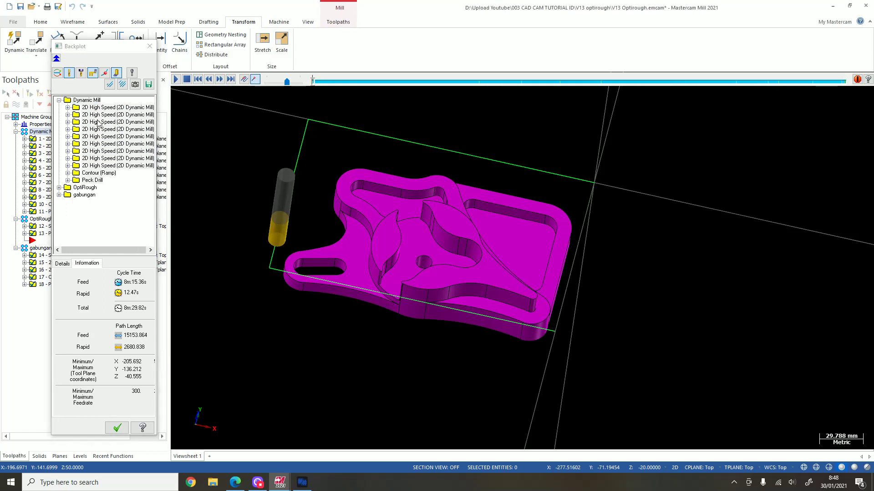
pyautogui.click(89, 195)
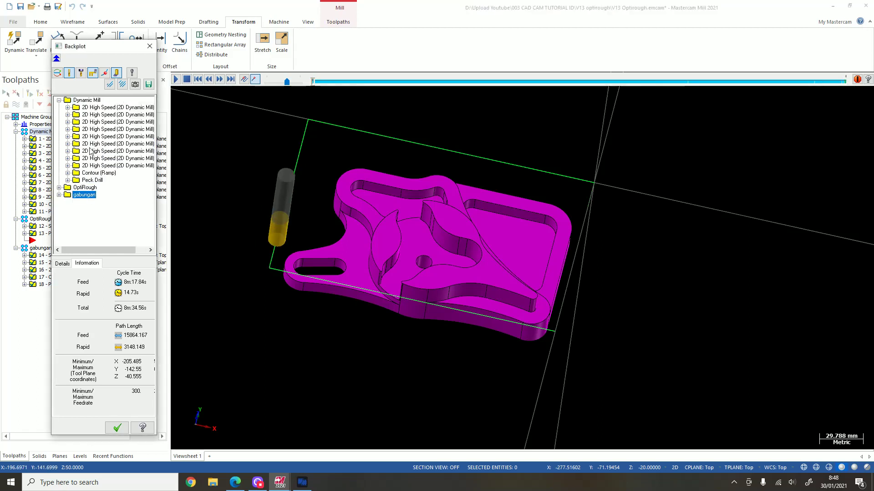
pyautogui.click(86, 100)
pyautogui.click(150, 46)
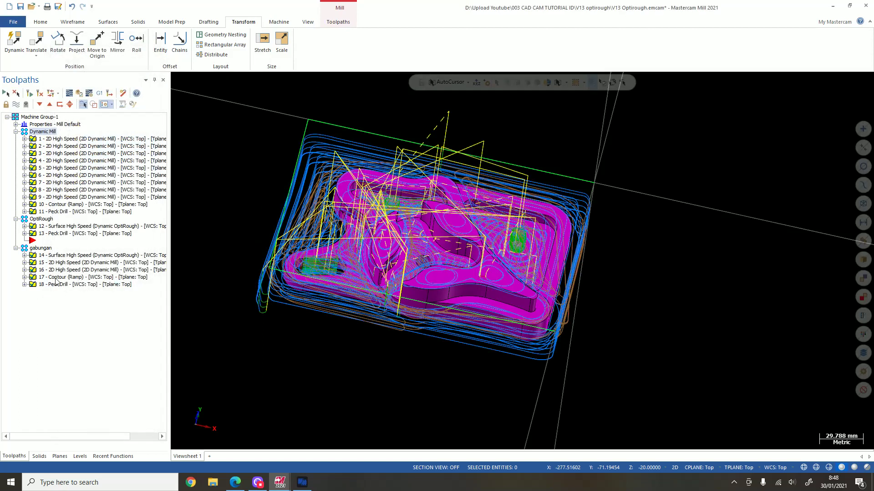
# Display the toolpaths of the gabungan, OptiRough and Dynamic Mill groups in turn and compare their motion on the part
pyautogui.click(41, 248)
pyautogui.scroll(-1, 344, 246)
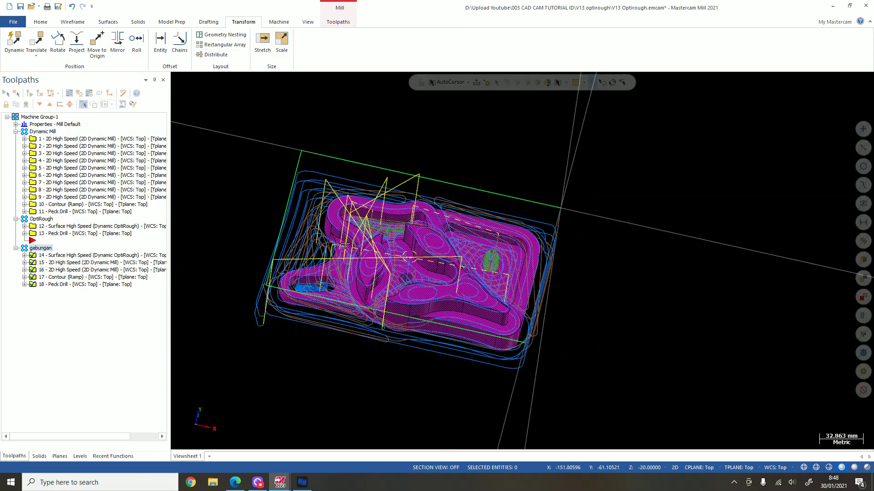
pyautogui.moveTo(344, 245); pyautogui.dragTo(358, 209, button='middle')
pyautogui.click(42, 219)
pyautogui.scroll(3, 337, 269)
pyautogui.moveTo(337, 268); pyautogui.dragTo(359, 282, button='middle')
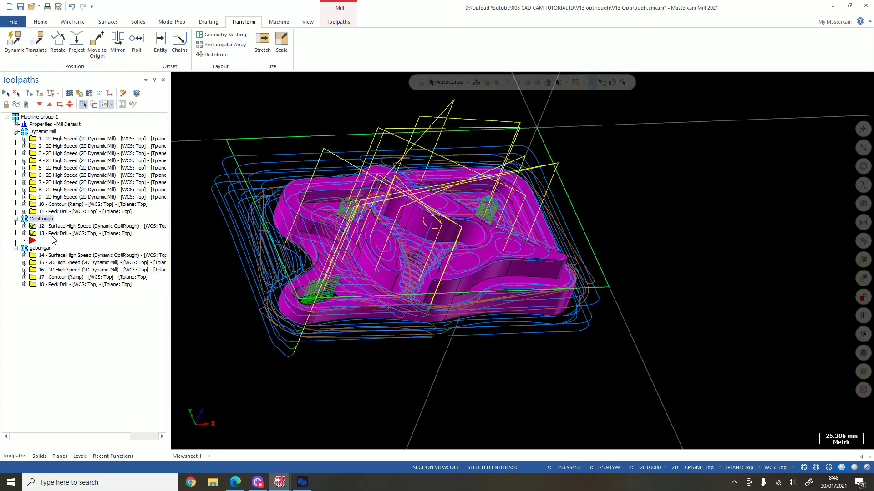
pyautogui.click(43, 131)
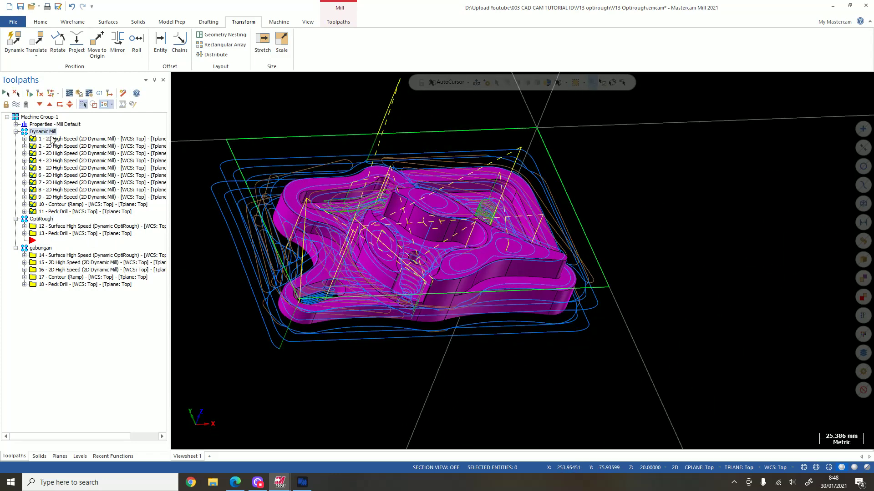
pyautogui.moveTo(364, 282); pyautogui.dragTo(377, 264, button='middle')
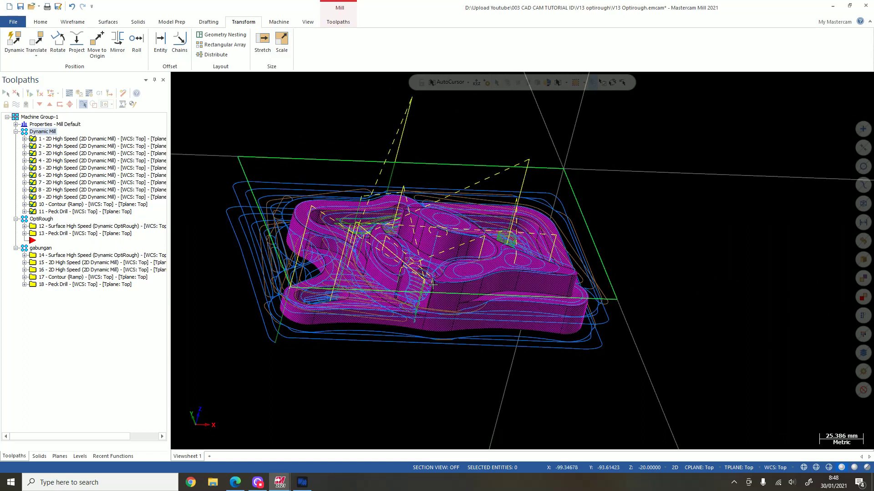
# Examine Dynamic Mill operations 1, 2, 3, 4 and 7 individually, and compare them with the whole gabungan group's toolpaths
pyautogui.click(63, 141)
pyautogui.click(72, 147)
pyautogui.click(78, 155)
pyautogui.click(85, 162)
pyautogui.click(101, 183)
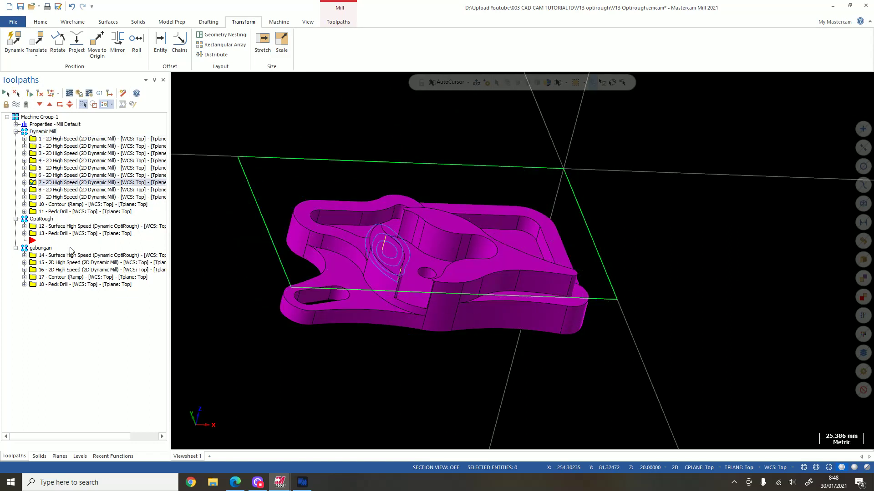
pyautogui.click(40, 248)
pyautogui.moveTo(396, 391)
pyautogui.mouseDown(button='middle')
pyautogui.moveTo(452, 306)
pyautogui.moveTo(428, 271)
pyautogui.mouseUp(button='middle')
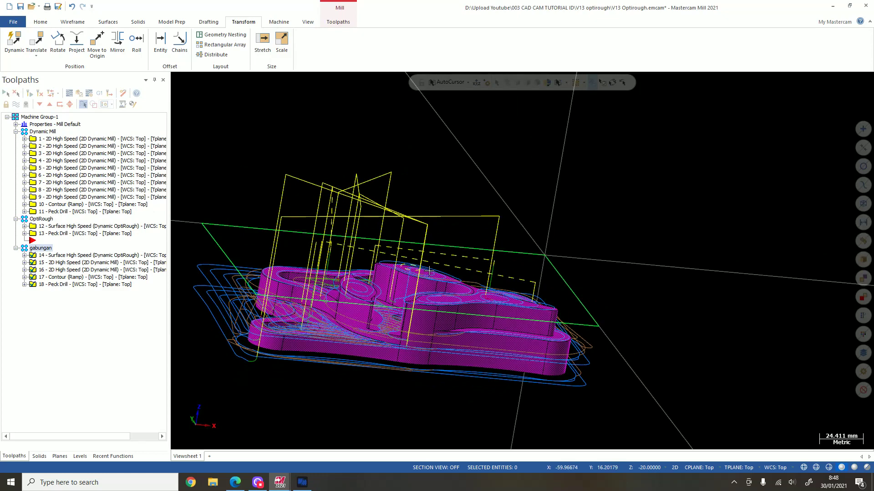